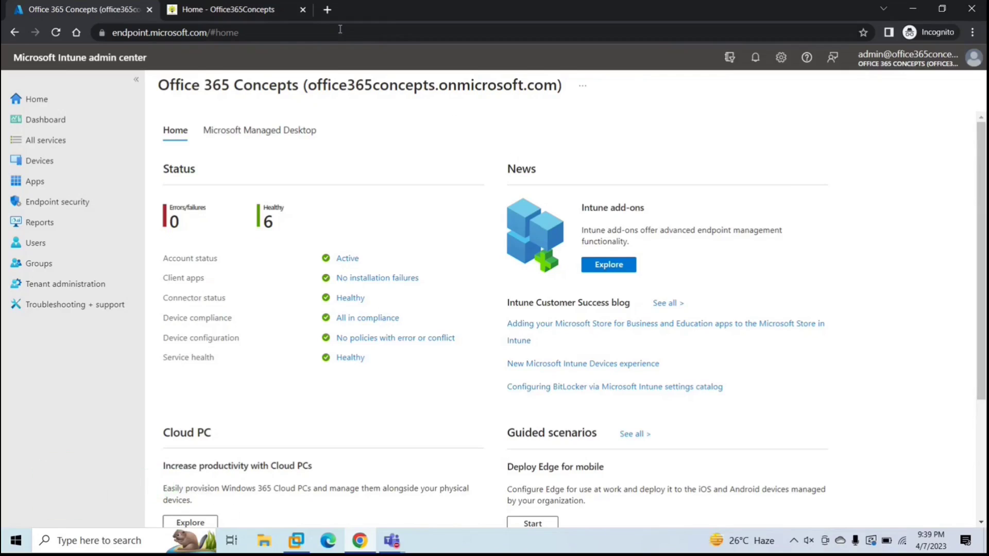
- View the Office365Concepts website home page and return to the Intune admin center
{"action": "left_click", "coordinate": [253, 8]}
{"action": "scroll", "coordinate": [447, 168], "scroll_direction": "down", "scroll_amount": 2}
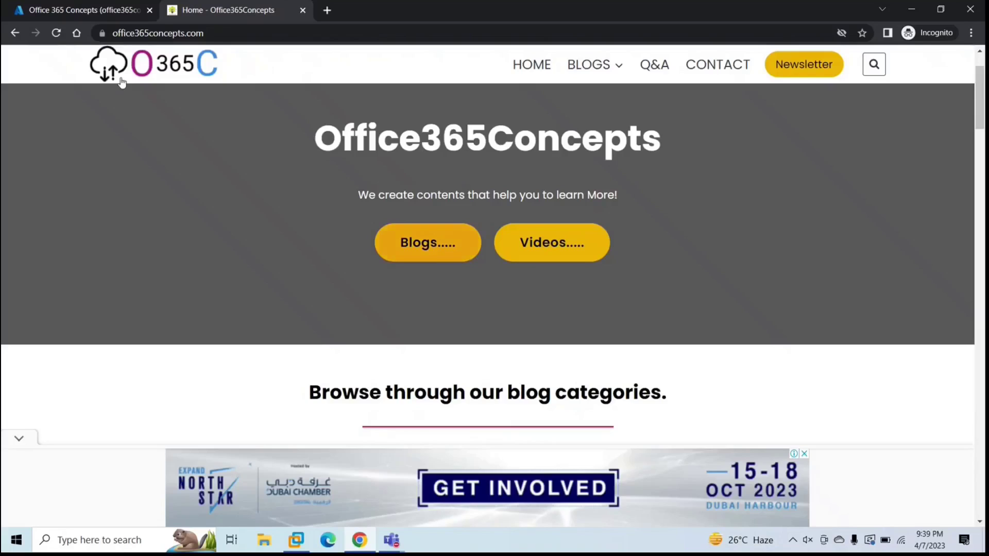
{"action": "left_click", "coordinate": [93, 11]}
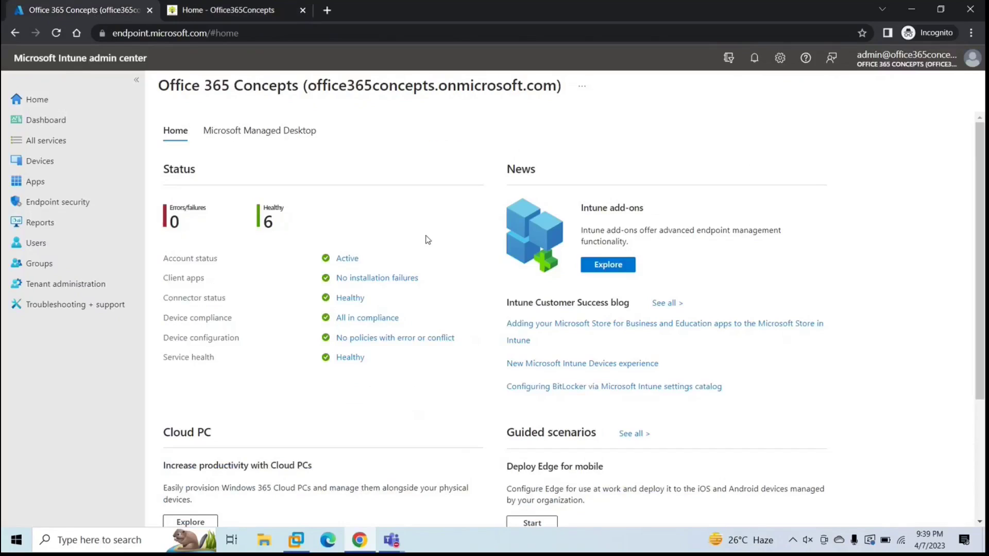
- Start adding a new Windows app in Intune with the app type Web link
{"action": "left_click", "coordinate": [46, 183]}
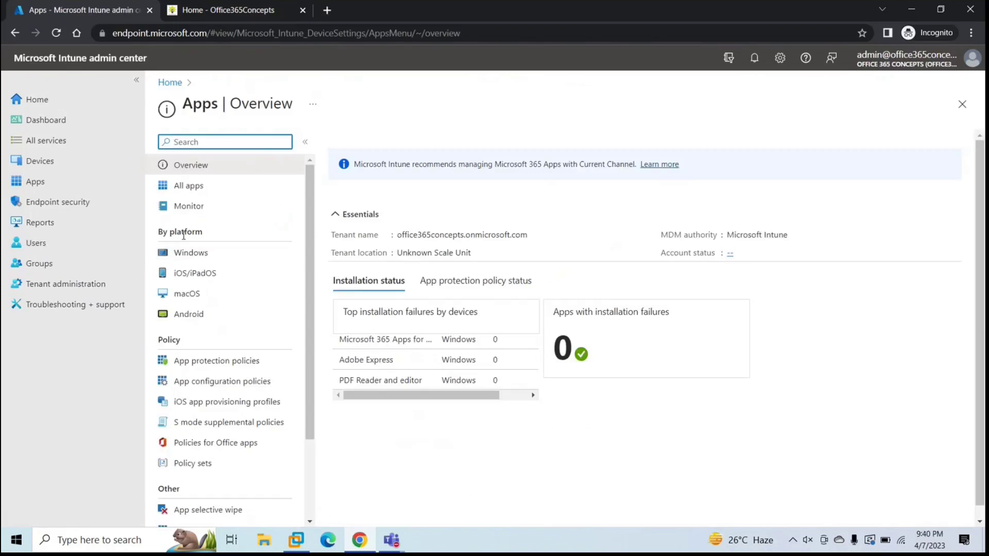
{"action": "left_click", "coordinate": [200, 258]}
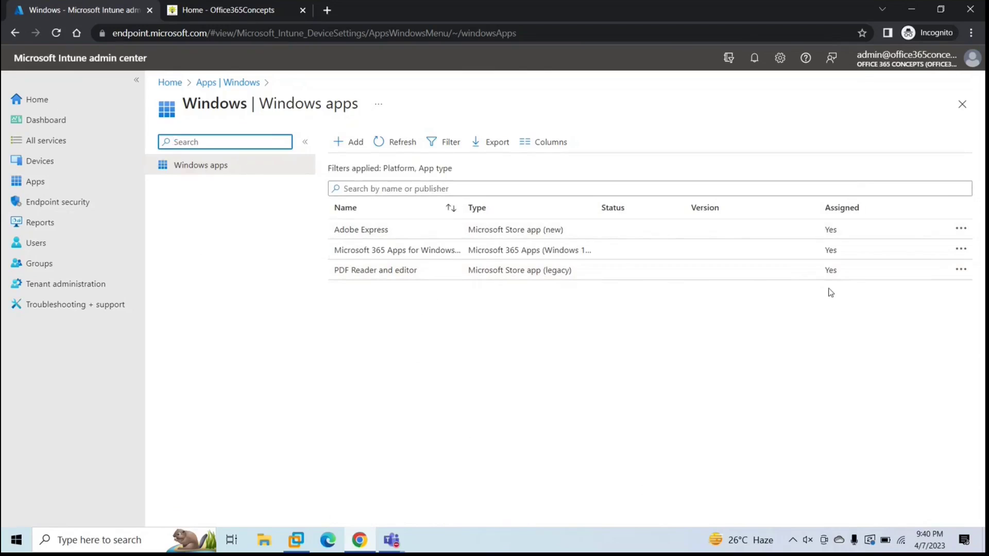
{"action": "left_click", "coordinate": [355, 147]}
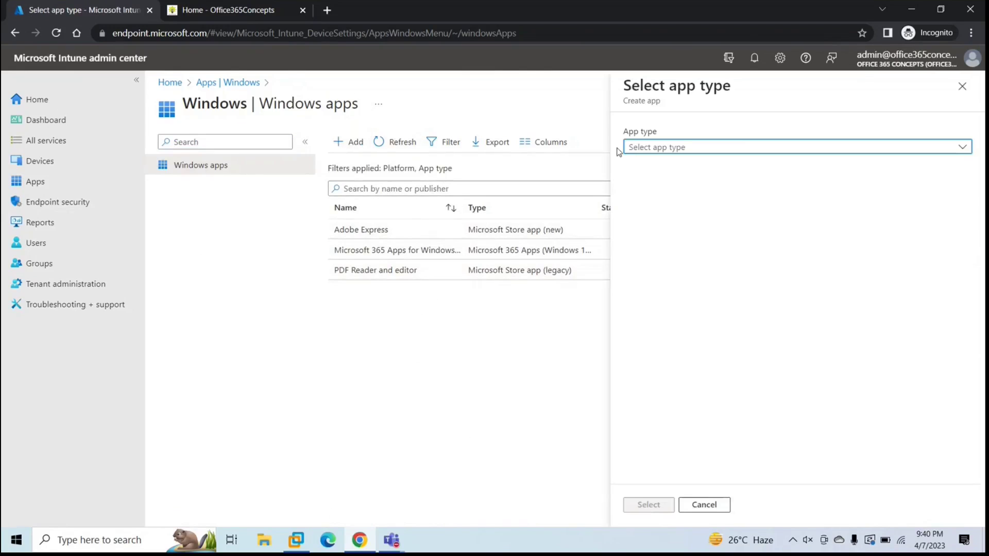
{"action": "left_click", "coordinate": [697, 151]}
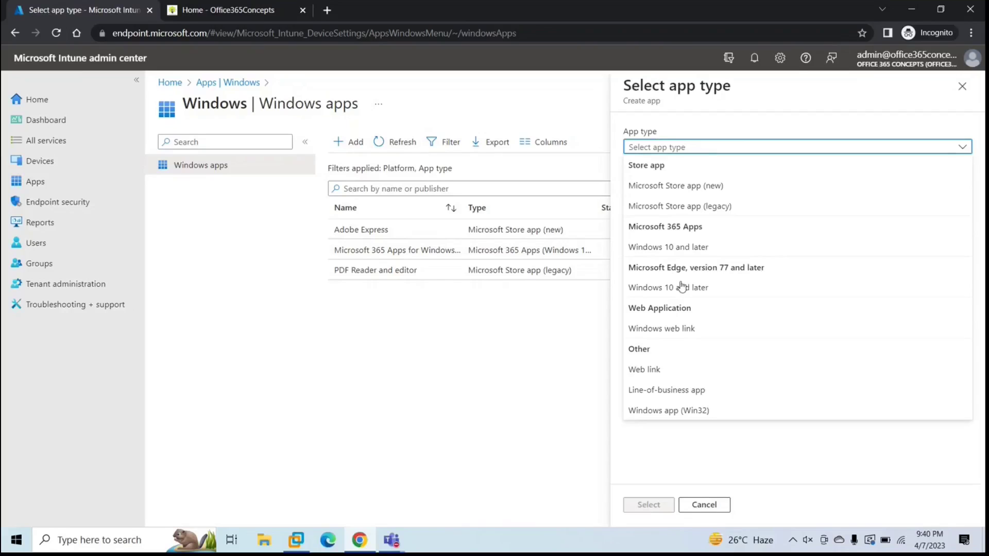
{"action": "left_click", "coordinate": [670, 370]}
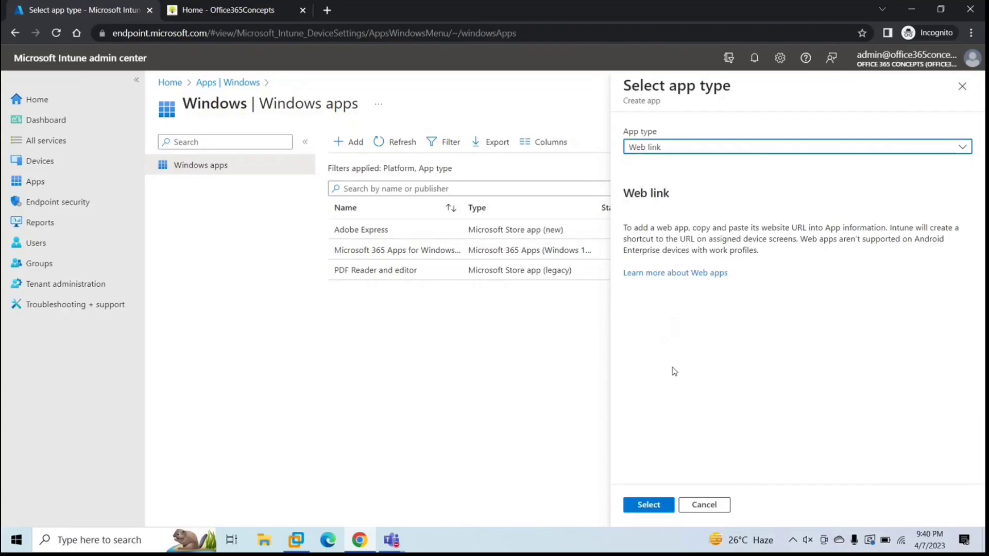
{"action": "left_click", "coordinate": [648, 504]}
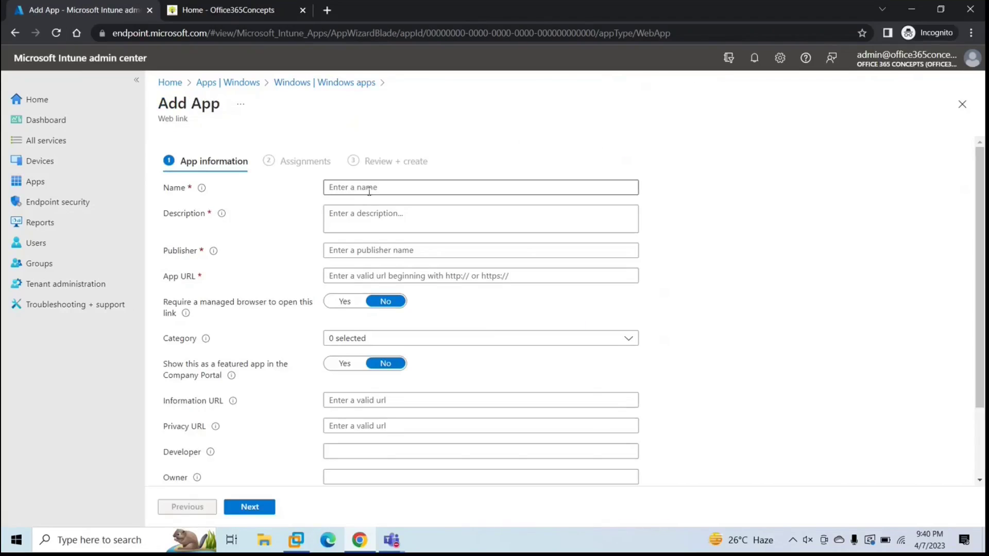
- Enter the app name Office 365 Concepts, description Web Application and publisher Office365Concepts
{"action": "left_click", "coordinate": [369, 191]}
{"action": "left_click", "coordinate": [296, 214]}
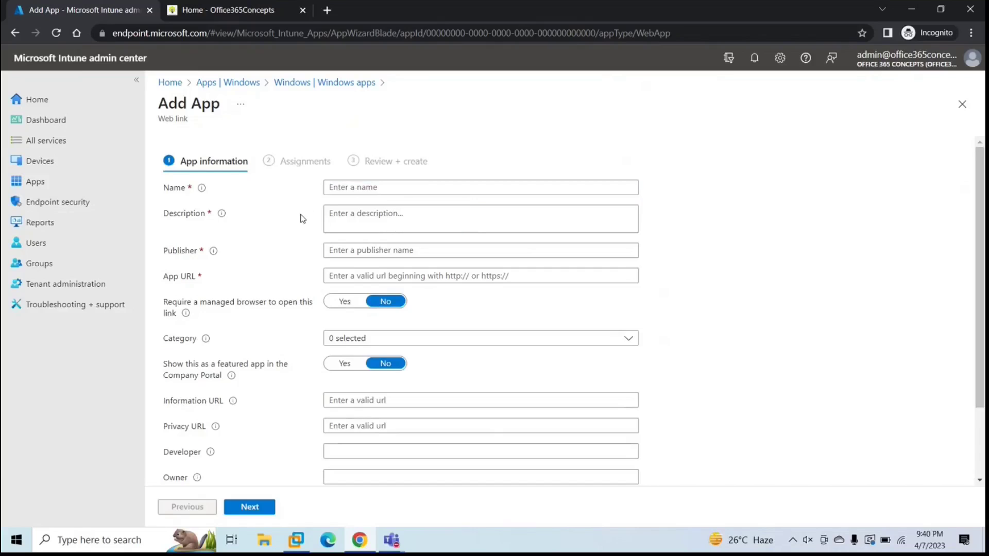
{"action": "left_click", "coordinate": [347, 189]}
{"action": "type", "text": "Off"}
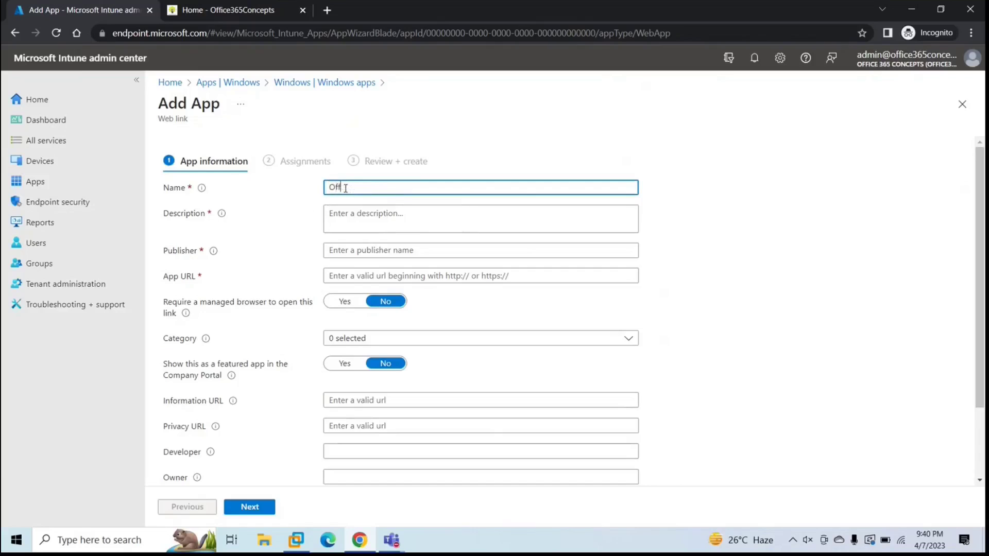
{"action": "type", "text": "ice 365 Concepts"}
{"action": "key", "text": "Tab"}
{"action": "type", "text": "Web Application"}
{"action": "key", "text": "Tab"}
{"action": "type", "text": "Office365Concepts"}
{"action": "key", "text": "Tab"}
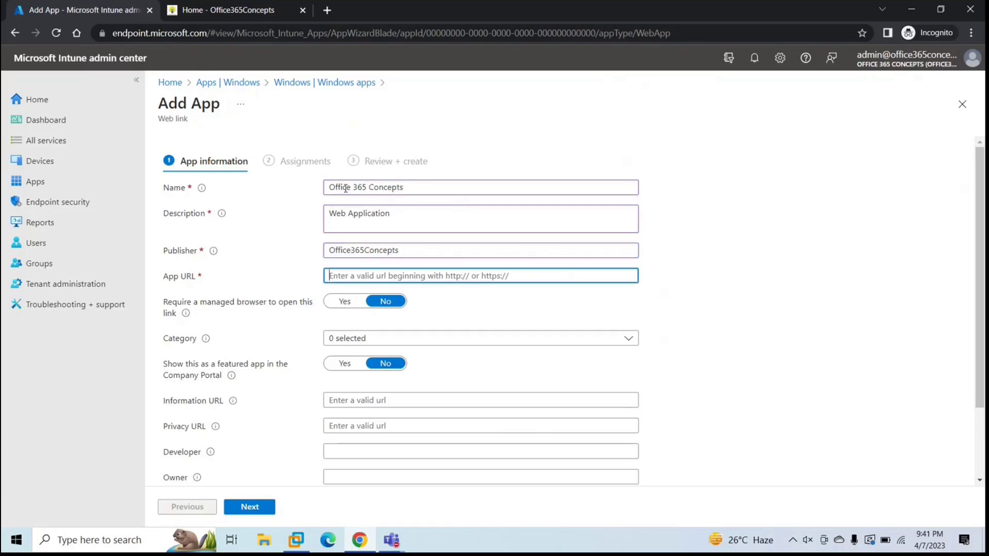
{"action": "left_click", "coordinate": [239, 13]}
{"action": "left_click", "coordinate": [249, 32]}
{"action": "key", "text": "ctrl+c"}
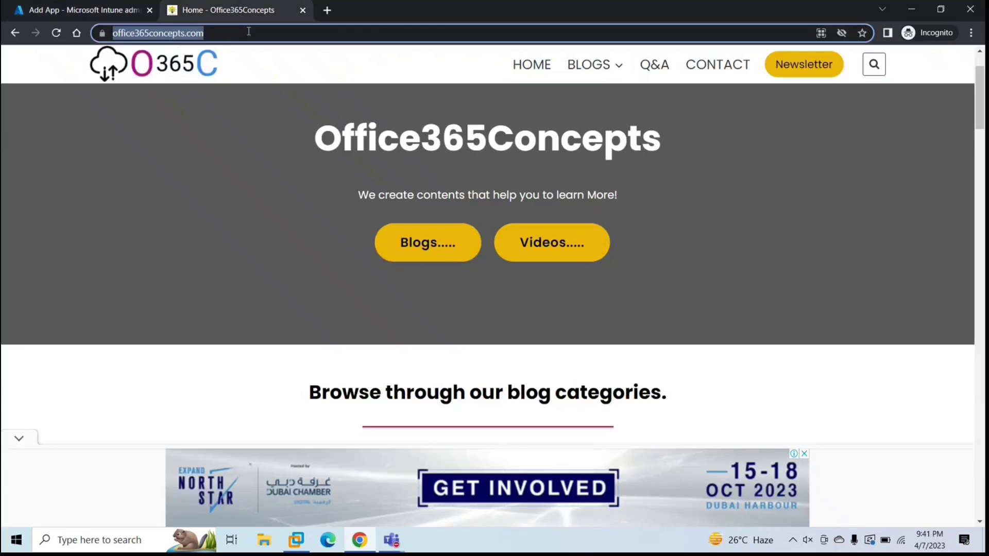
{"action": "left_click", "coordinate": [109, 11]}
{"action": "key", "text": "ctrl+v"}
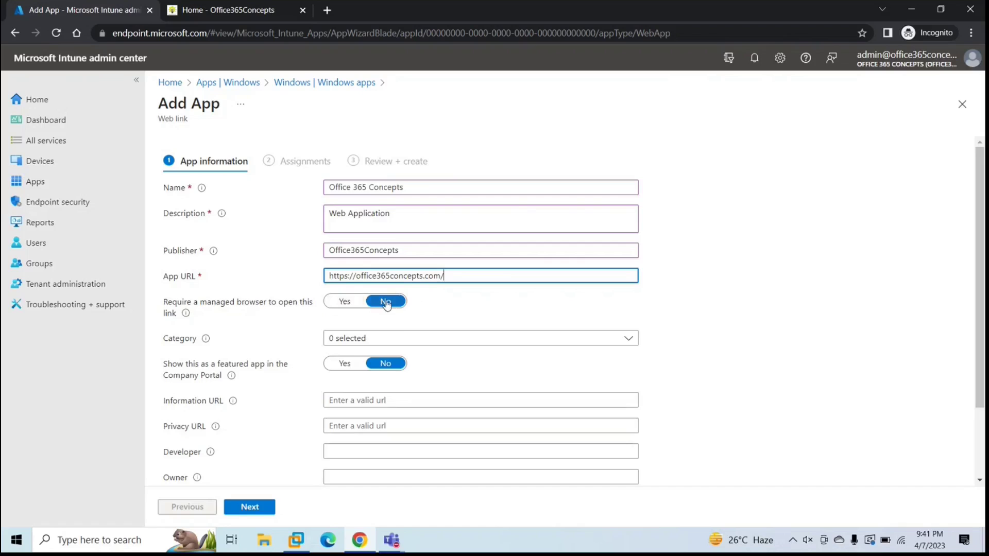
- Set the managed browser requirement to No and assign the app to the Productivity category
{"action": "left_click", "coordinate": [351, 303]}
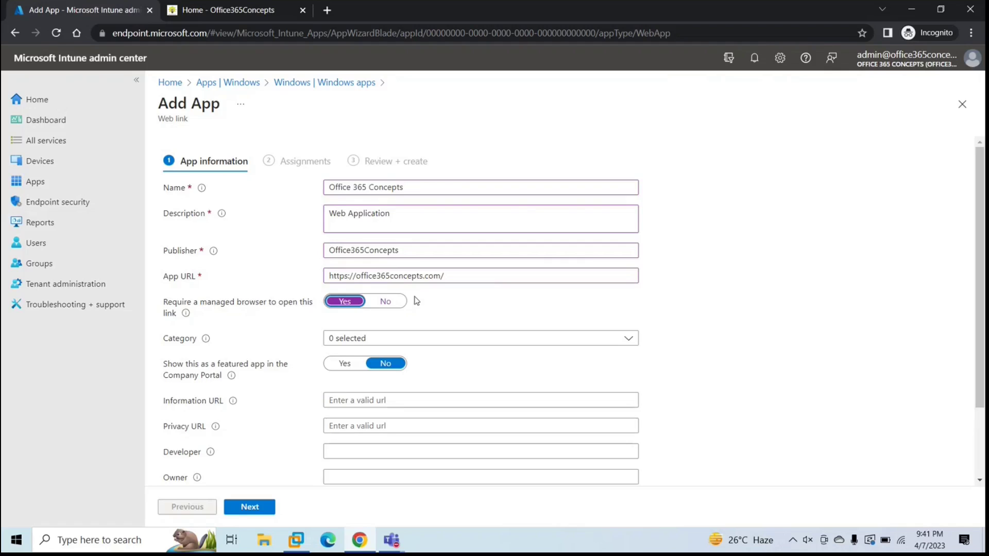
{"action": "left_click", "coordinate": [386, 302]}
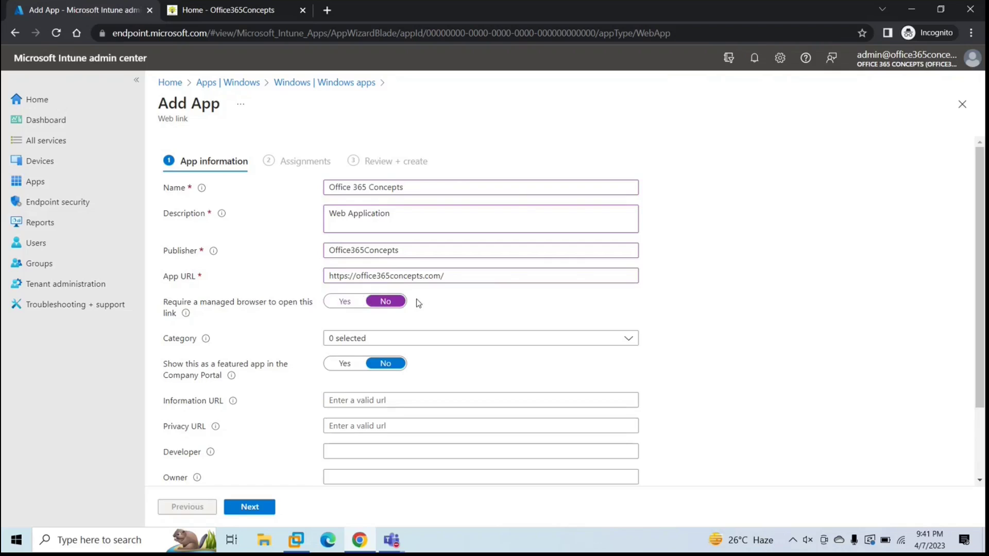
{"action": "left_click", "coordinate": [373, 342]}
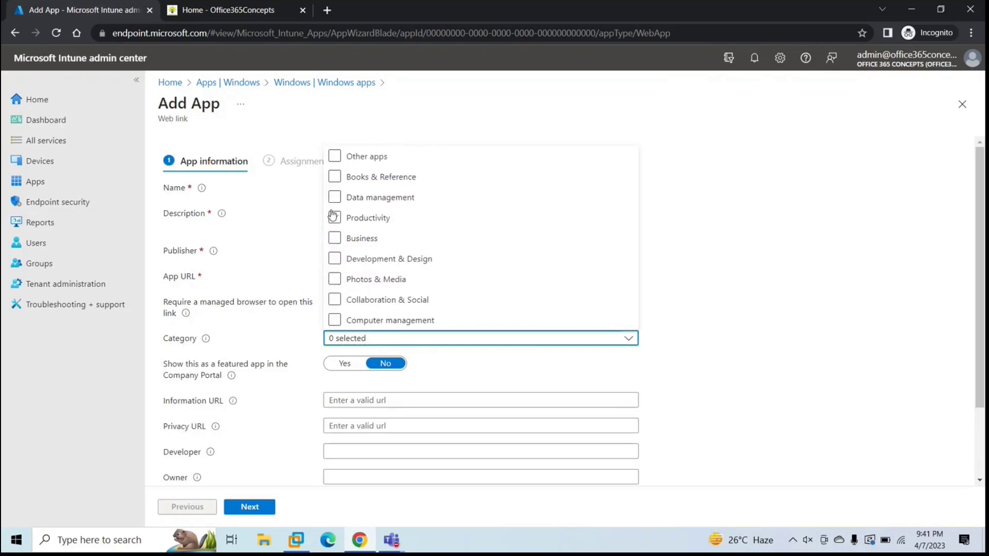
{"action": "left_click", "coordinate": [336, 220]}
- Set the option to feature the app in the Company Portal to No and continue to the app's assignments
{"action": "scroll", "coordinate": [685, 316], "scroll_direction": "down", "scroll_amount": 2}
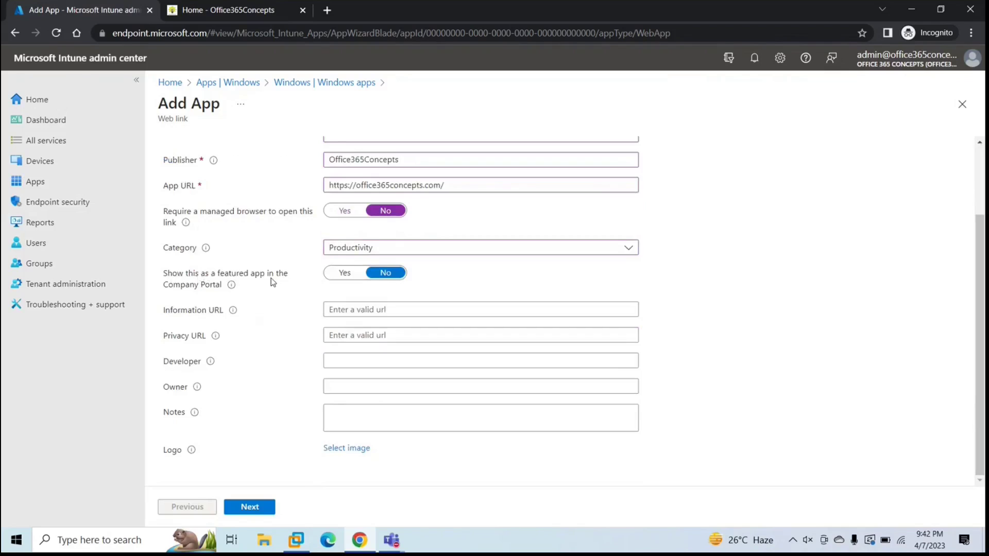
{"action": "left_click", "coordinate": [355, 278]}
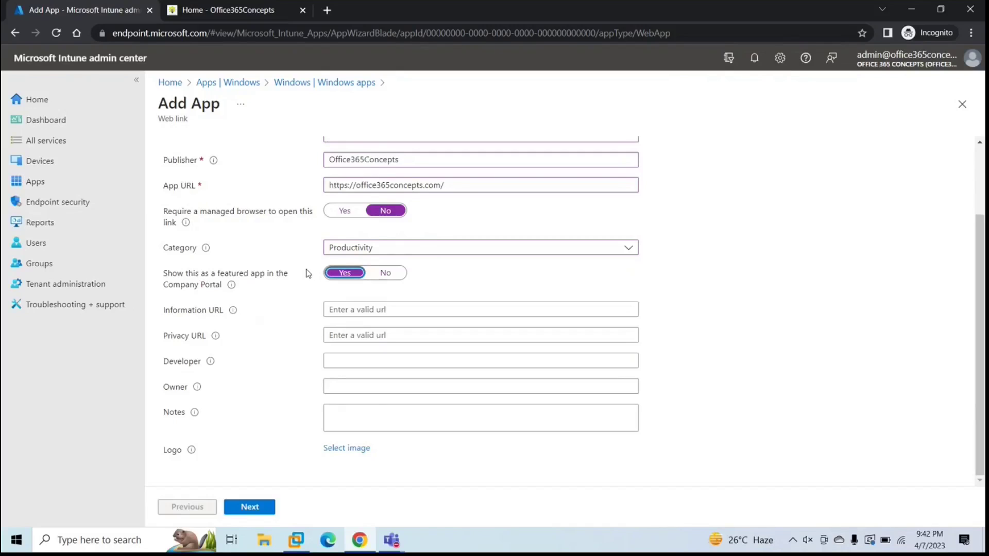
{"action": "left_click", "coordinate": [387, 274]}
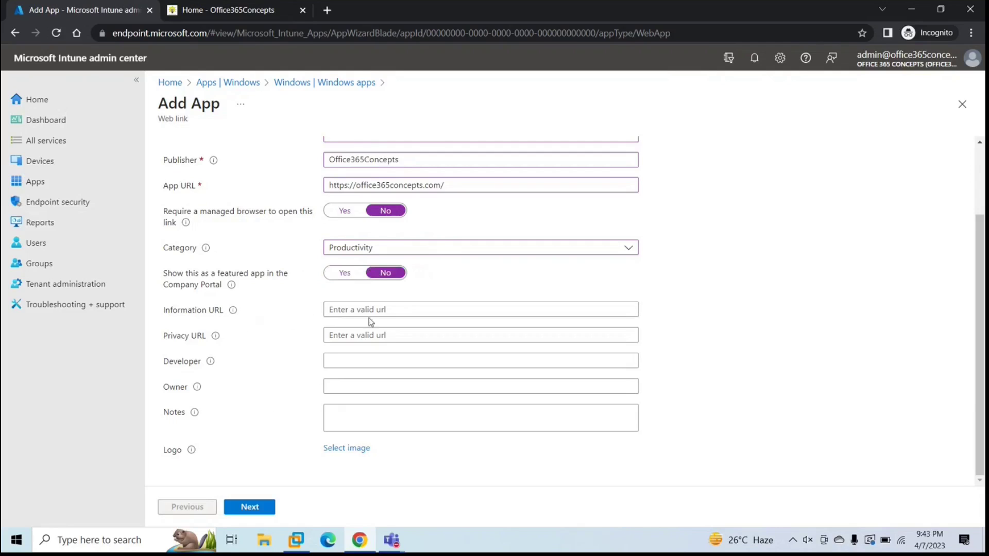
{"action": "left_click", "coordinate": [254, 507]}
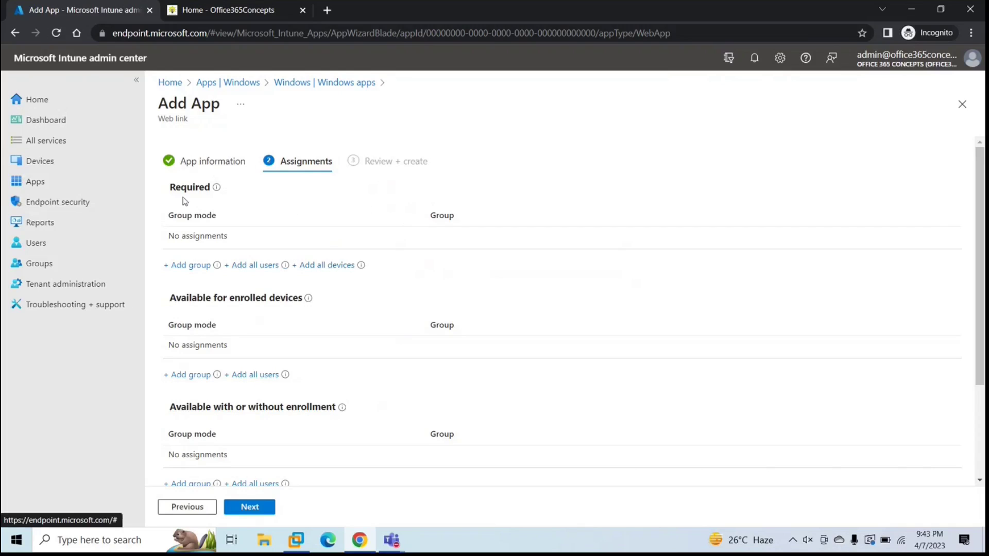
- Review the Required, Available for enrolled devices, Available with or without enrollment and Uninstall assignment sections
{"action": "scroll", "coordinate": [347, 304], "scroll_direction": "down", "scroll_amount": 2}
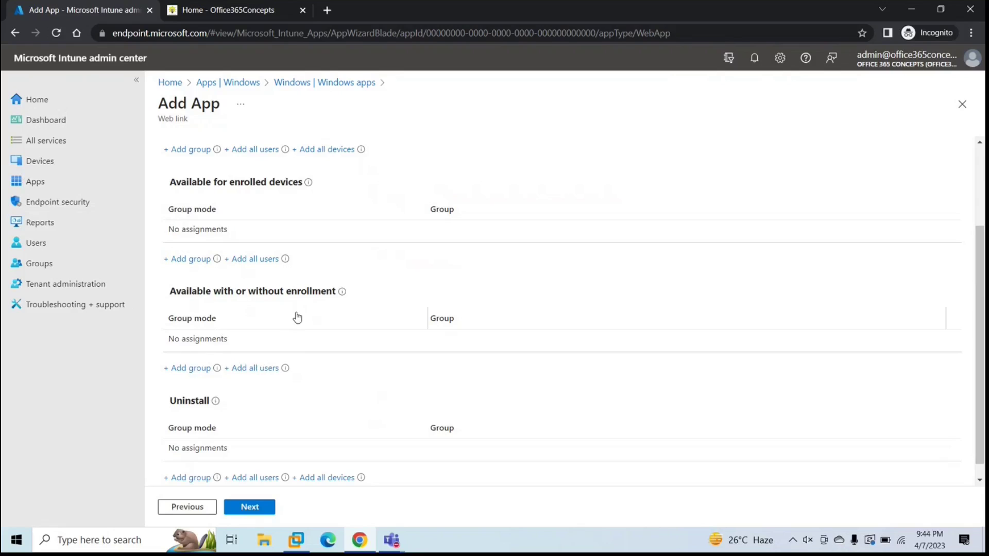
{"action": "scroll", "coordinate": [309, 323], "scroll_direction": "down", "scroll_amount": 1}
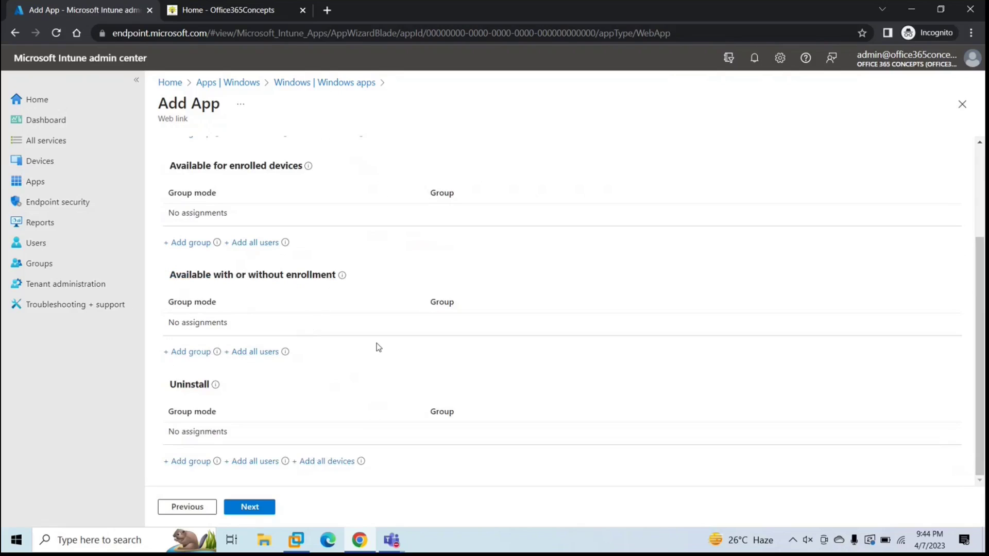
{"action": "scroll", "coordinate": [378, 346], "scroll_direction": "up", "scroll_amount": 3}
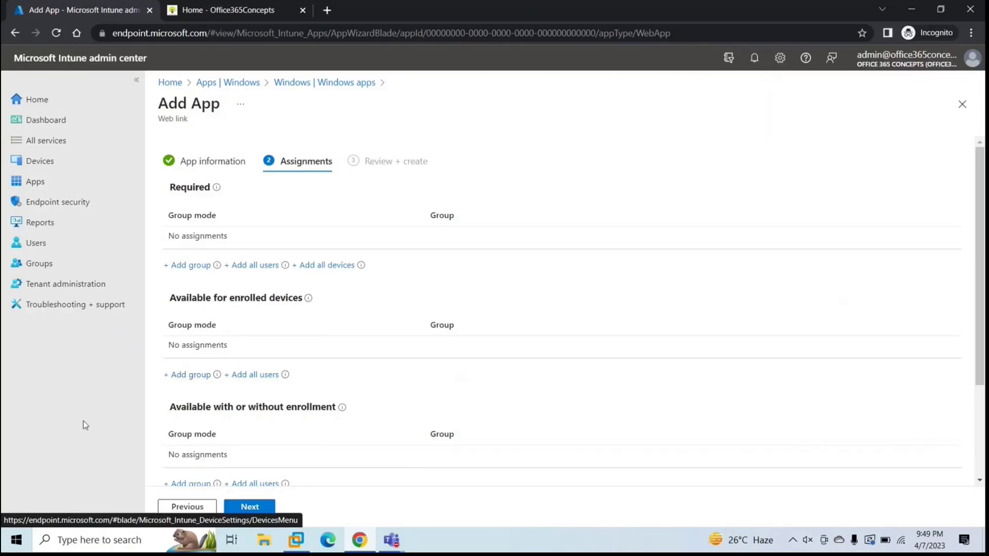
{"action": "left_click", "coordinate": [16, 540]}
{"action": "left_click", "coordinate": [560, 307]}
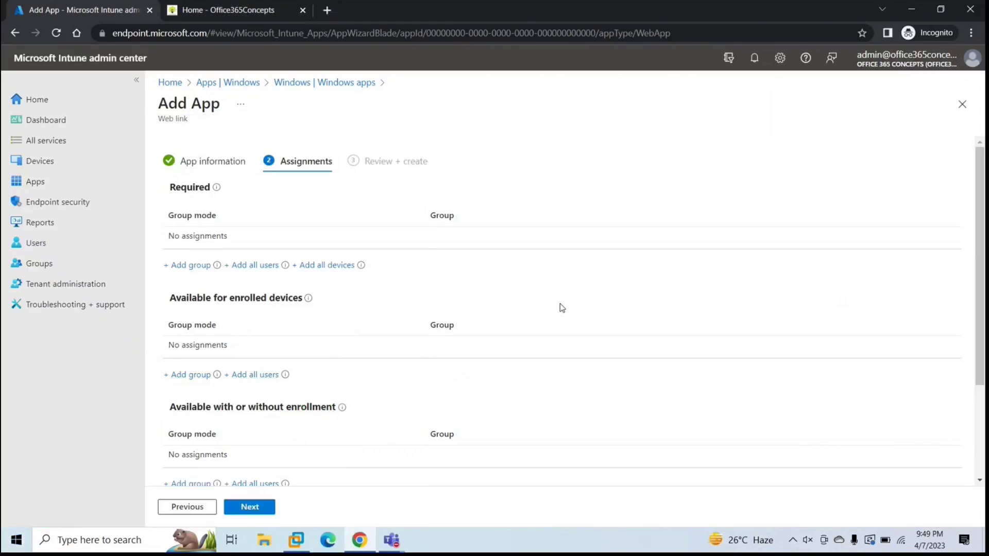
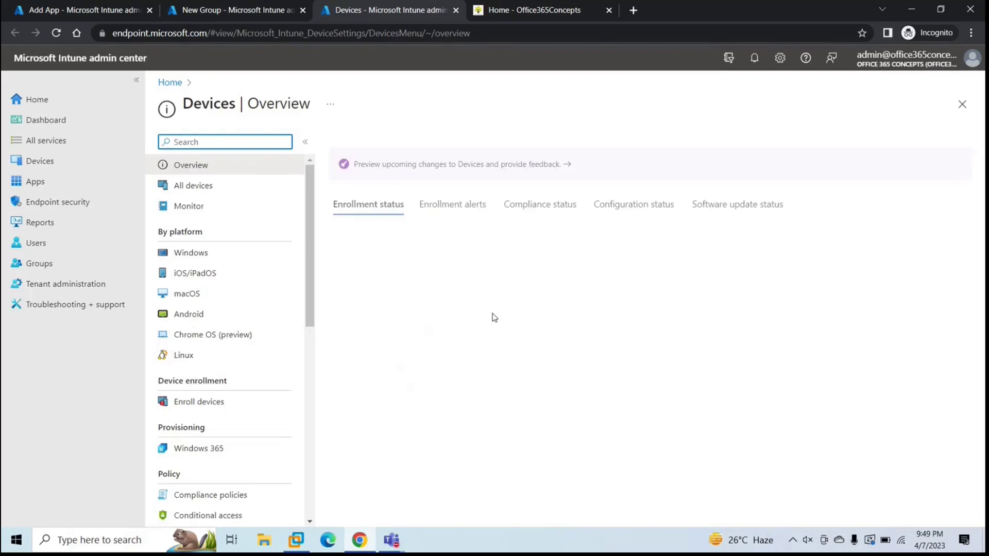
- List the enrolled Windows devices and highlight the device name DESKTOP-KVURF17
{"action": "left_click", "coordinate": [39, 161]}
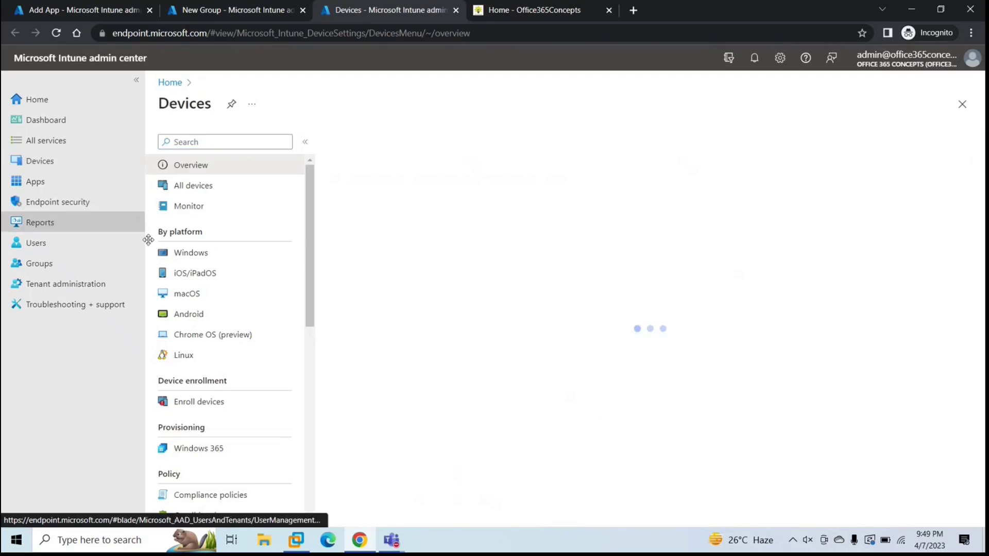
{"action": "left_click", "coordinate": [191, 252]}
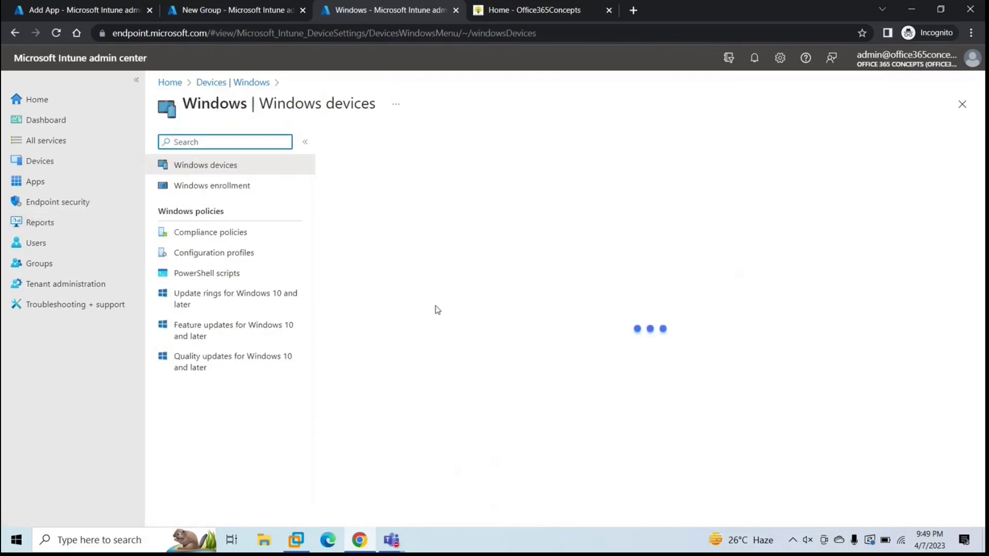
{"action": "left_click_drag", "start_coordinate": [412, 355], "coordinate": [325, 357]}
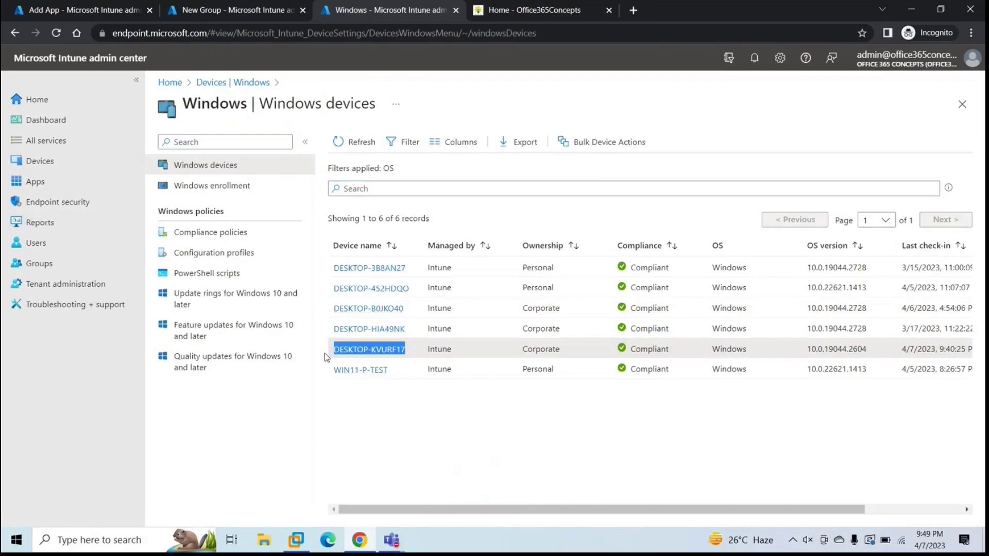
- Name the new security group Deploy Web App and set its membership type to Dynamic Device
{"action": "left_click", "coordinate": [232, 10]}
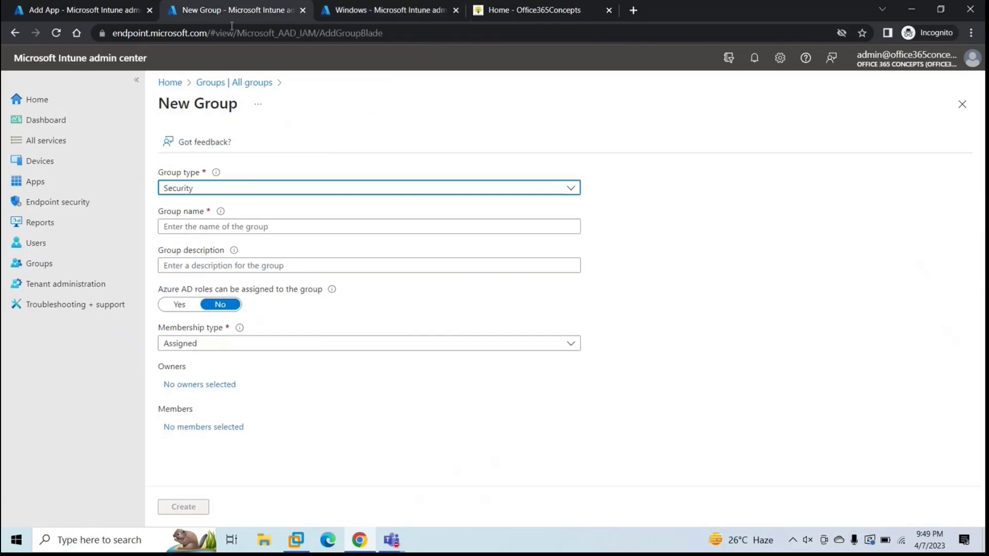
{"action": "left_click", "coordinate": [211, 227]}
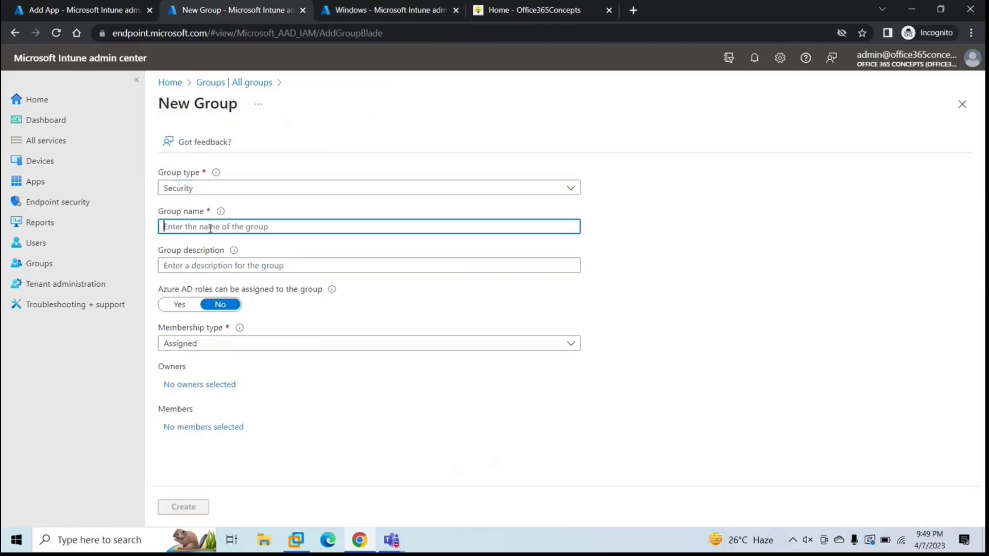
{"action": "type", "text": "Deploy Web App"}
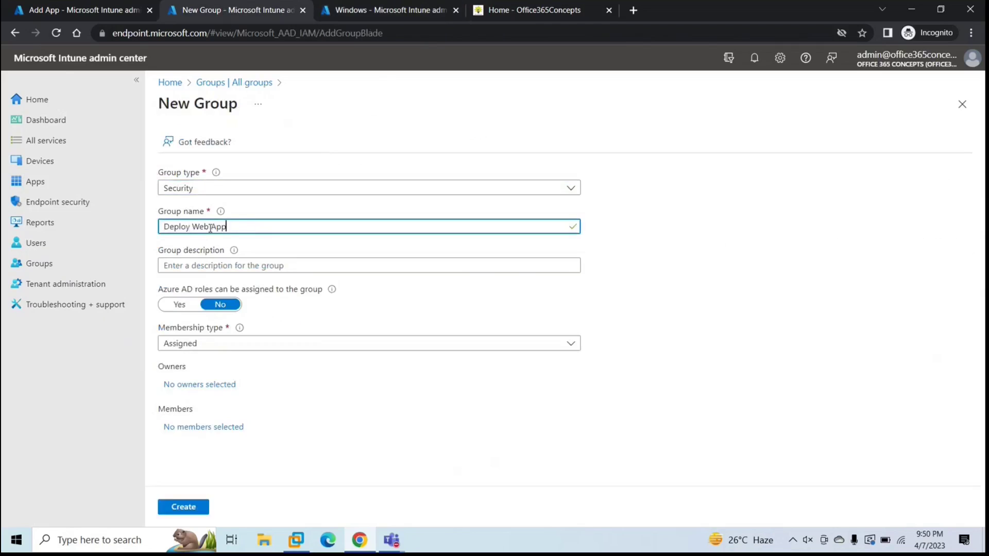
{"action": "left_click", "coordinate": [206, 344]}
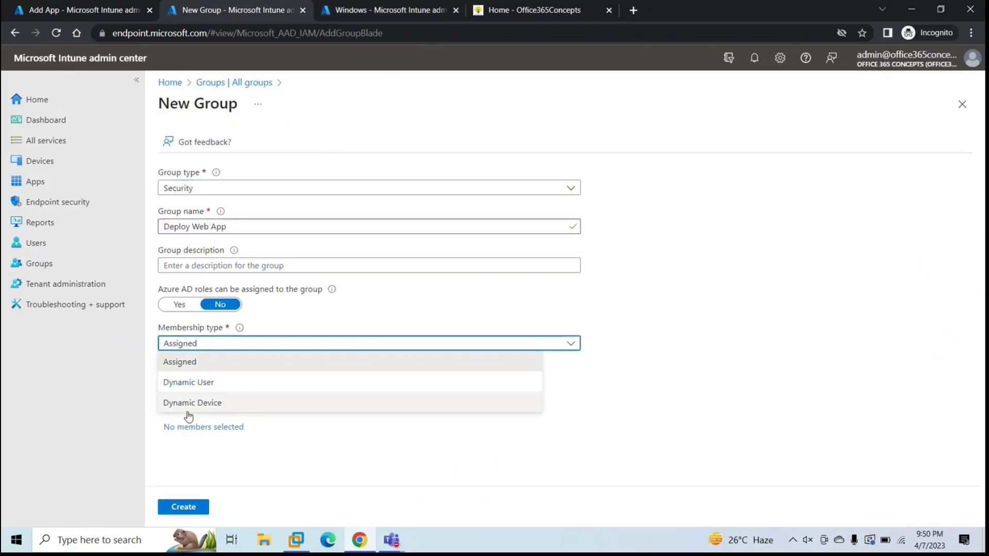
{"action": "left_click", "coordinate": [182, 386]}
{"action": "left_click", "coordinate": [219, 345]}
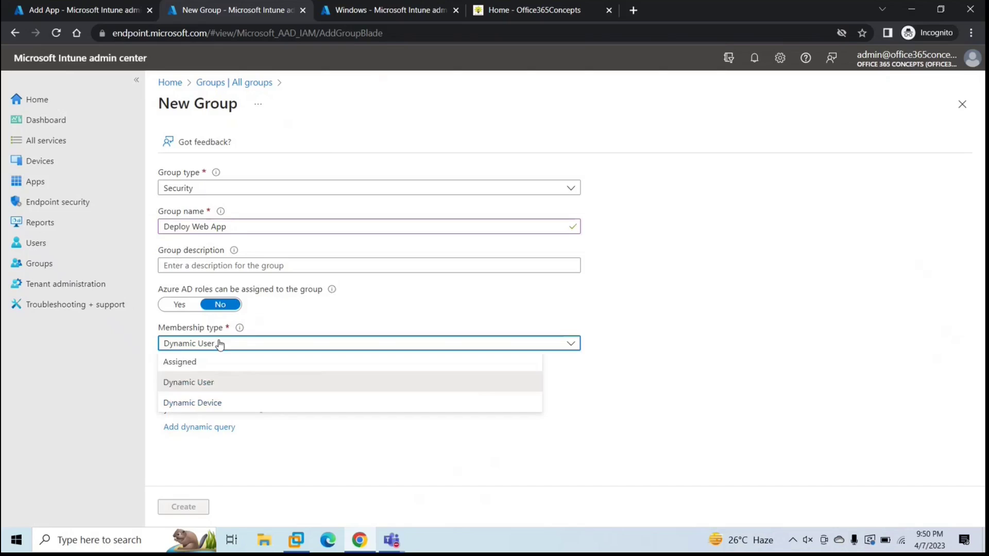
{"action": "left_click", "coordinate": [186, 402]}
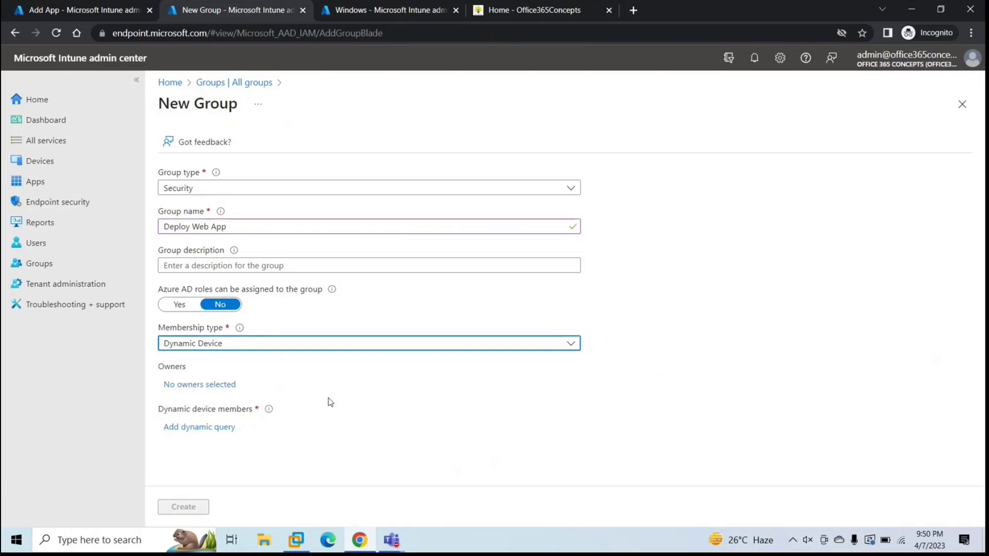
- Add and save a dynamic membership rule where displayName Equals DESKTOP-KVURF17, and create the group
{"action": "left_click", "coordinate": [191, 432]}
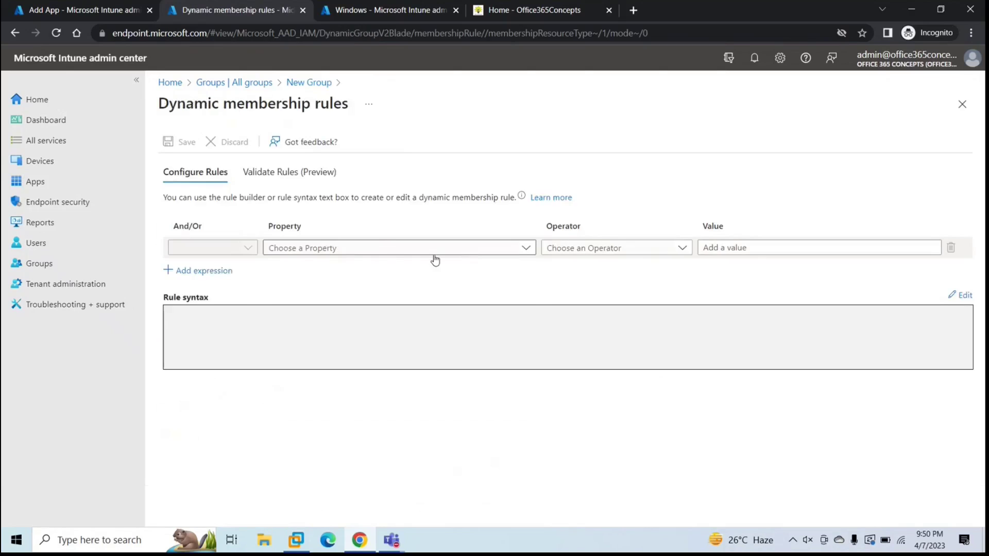
{"action": "left_click", "coordinate": [375, 249]}
{"action": "type", "text": "display"}
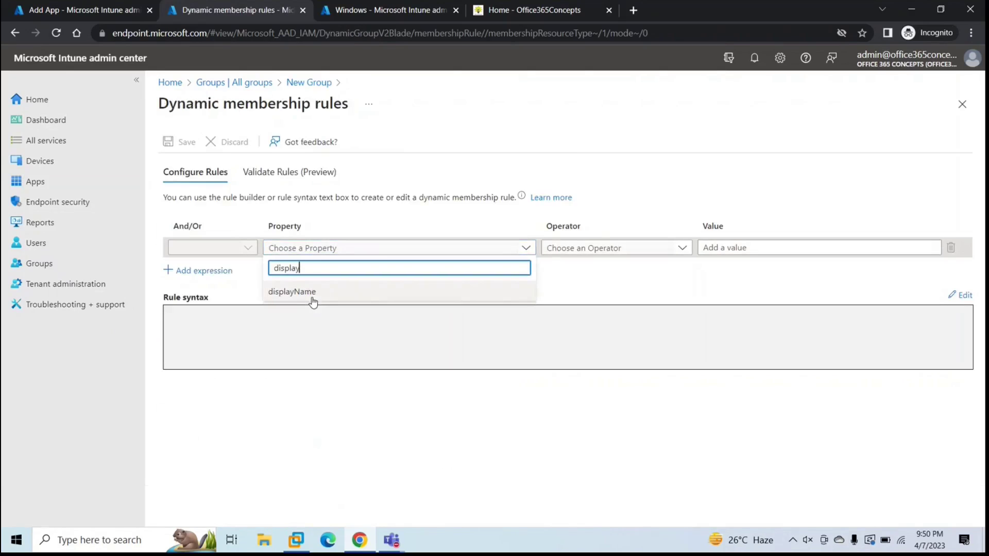
{"action": "left_click", "coordinate": [308, 292]}
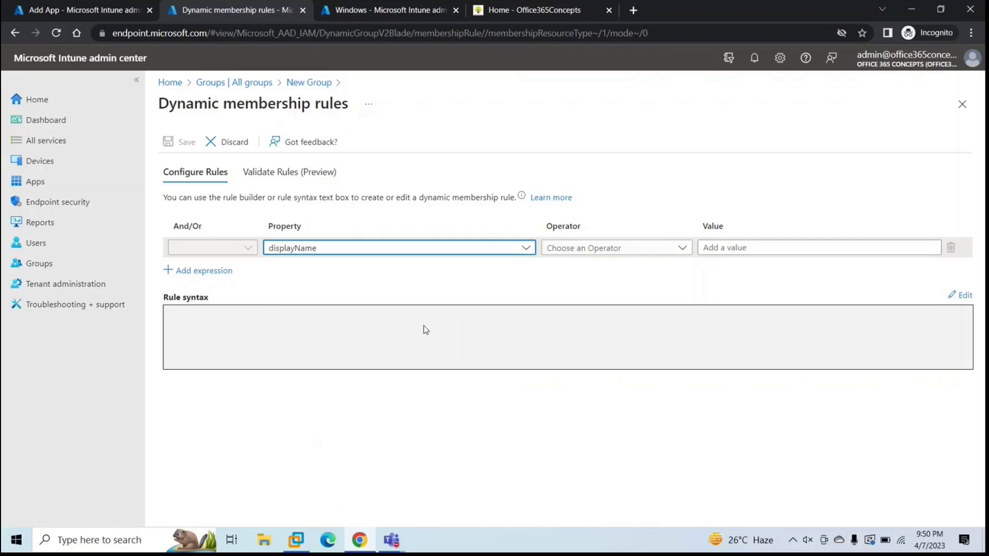
{"action": "left_click", "coordinate": [577, 249]}
{"action": "left_click", "coordinate": [564, 395]}
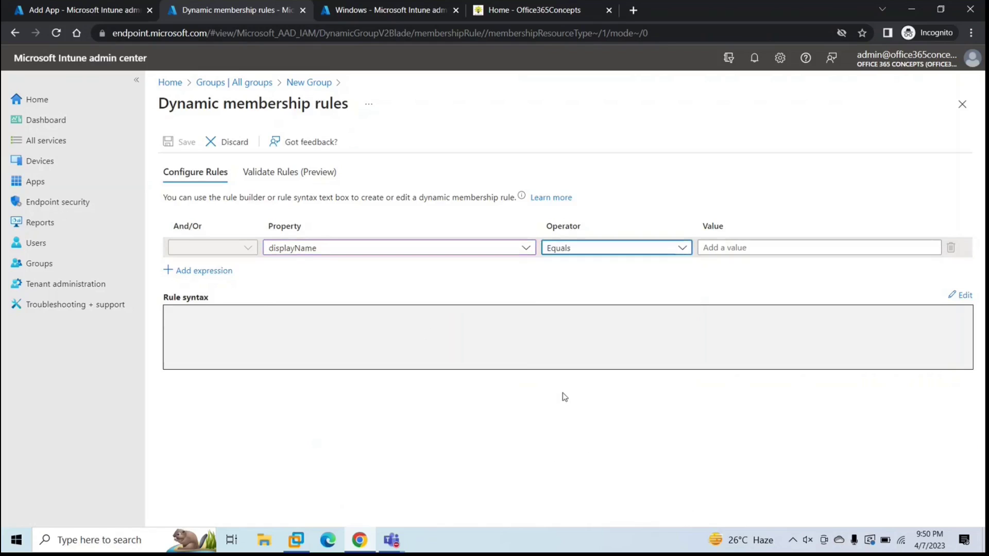
{"action": "left_click", "coordinate": [732, 248]}
{"action": "type", "text": "DESKTOP-KVURF17"}
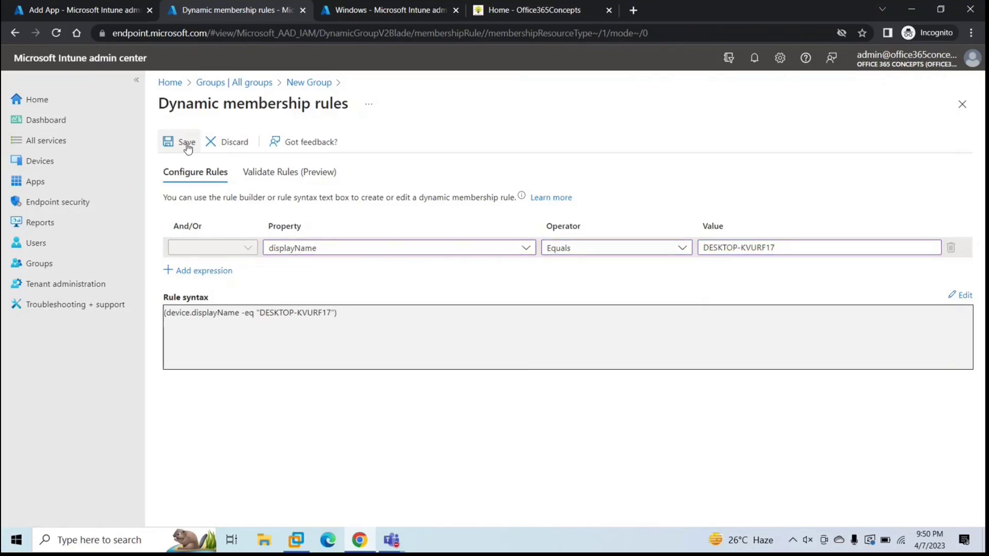
{"action": "left_click", "coordinate": [186, 144]}
{"action": "left_click", "coordinate": [183, 507]}
- Reload the list of all groups and check the members of the Deploy Web App group
{"action": "left_click", "coordinate": [428, 34]}
{"action": "key", "text": "Return"}
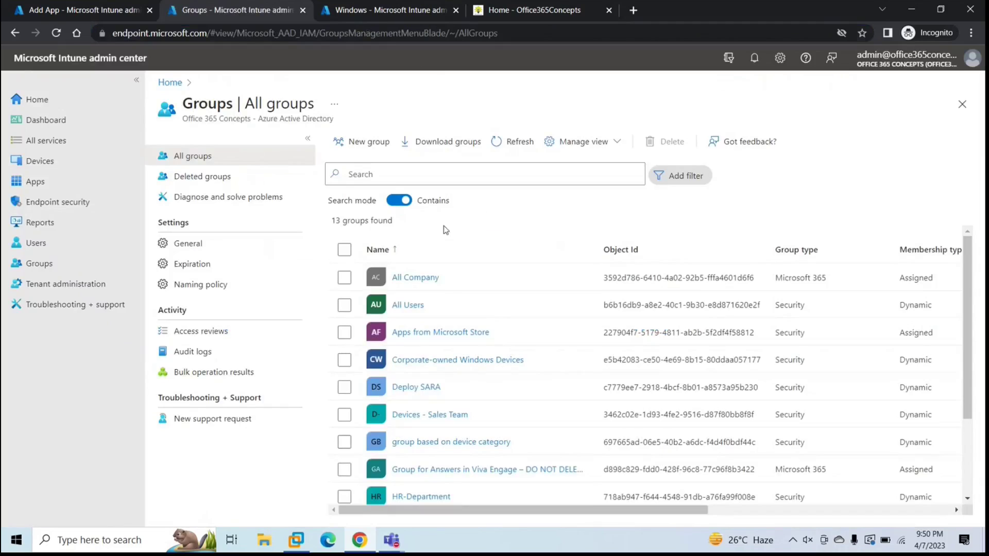
{"action": "left_click", "coordinate": [401, 34]}
{"action": "key", "text": "Return"}
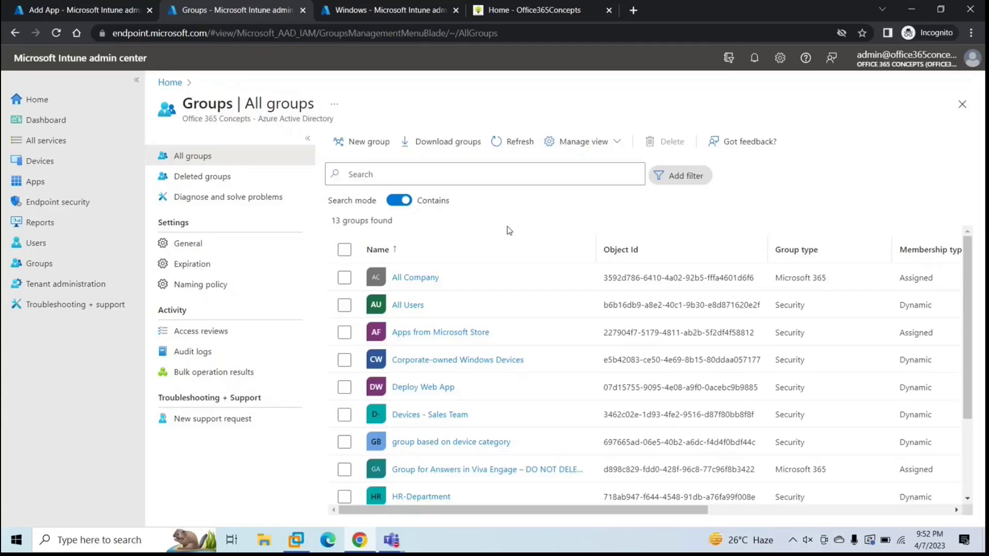
{"action": "left_click", "coordinate": [432, 391]}
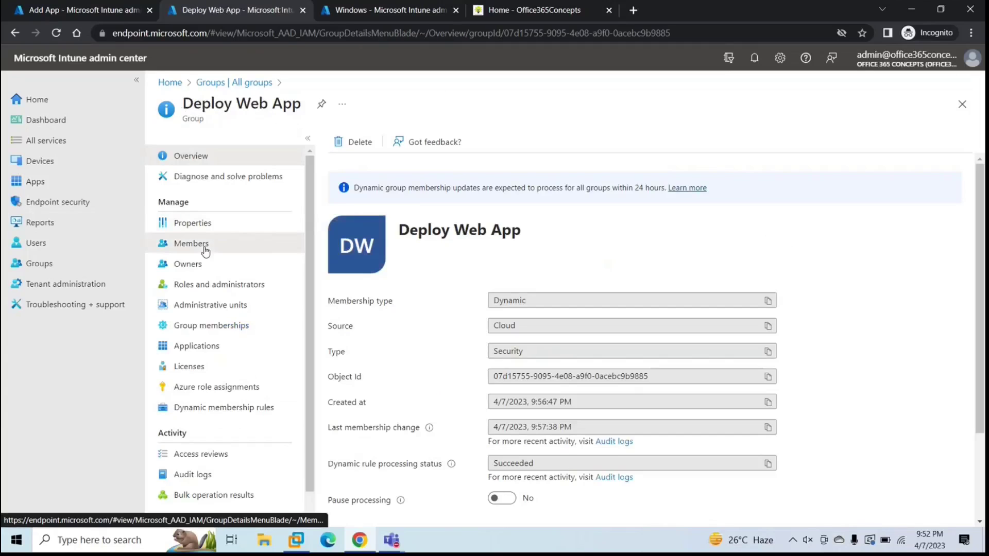
{"action": "left_click", "coordinate": [206, 251]}
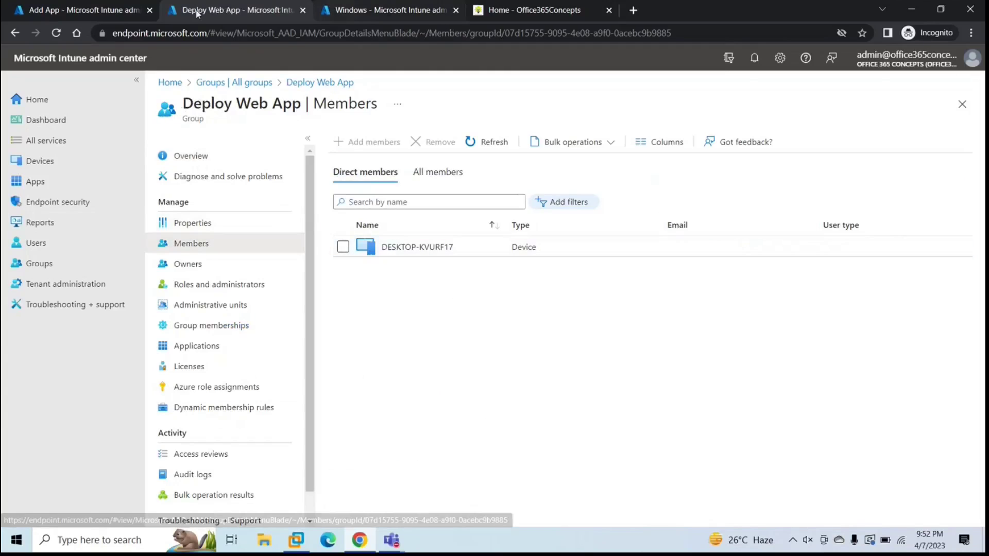
- Return to the web link app being added, assign the Deploy Web App group as Required, and create the app
{"action": "left_click", "coordinate": [99, 10]}
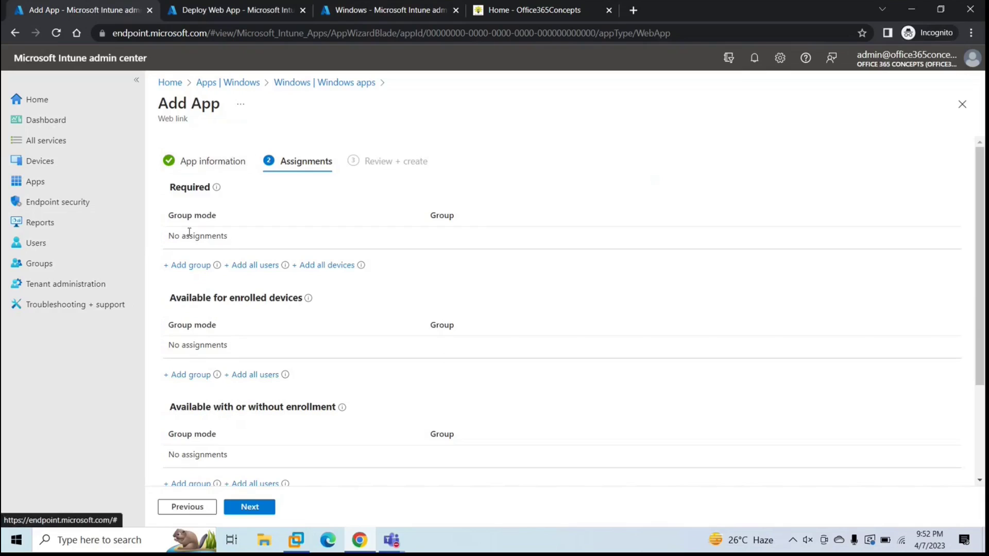
{"action": "left_click", "coordinate": [192, 264]}
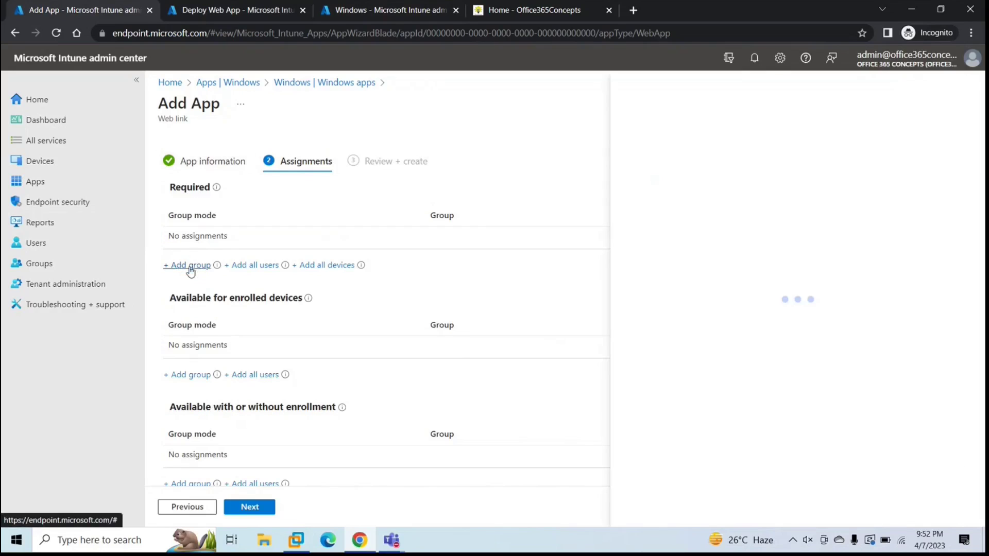
{"action": "type", "text": "deploy"}
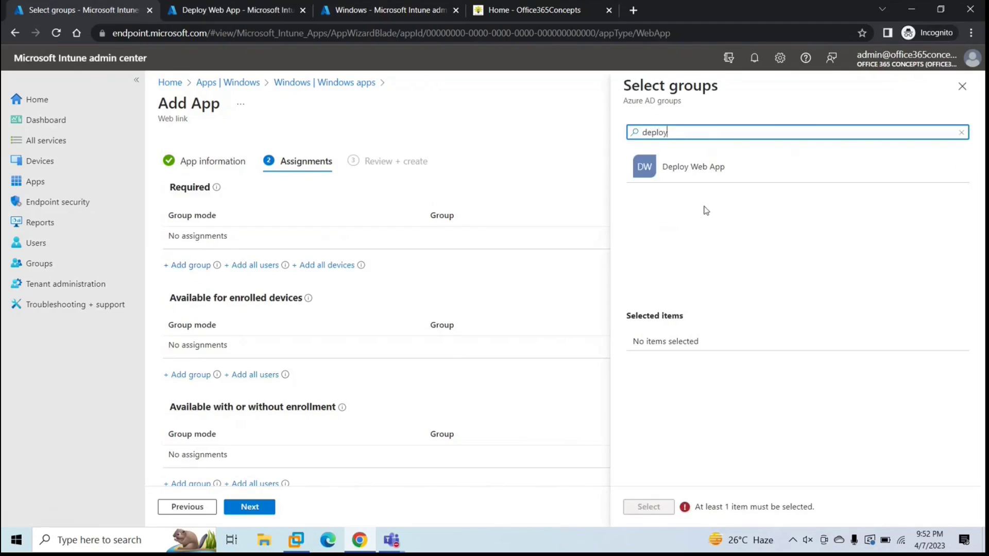
{"action": "left_click", "coordinate": [693, 176]}
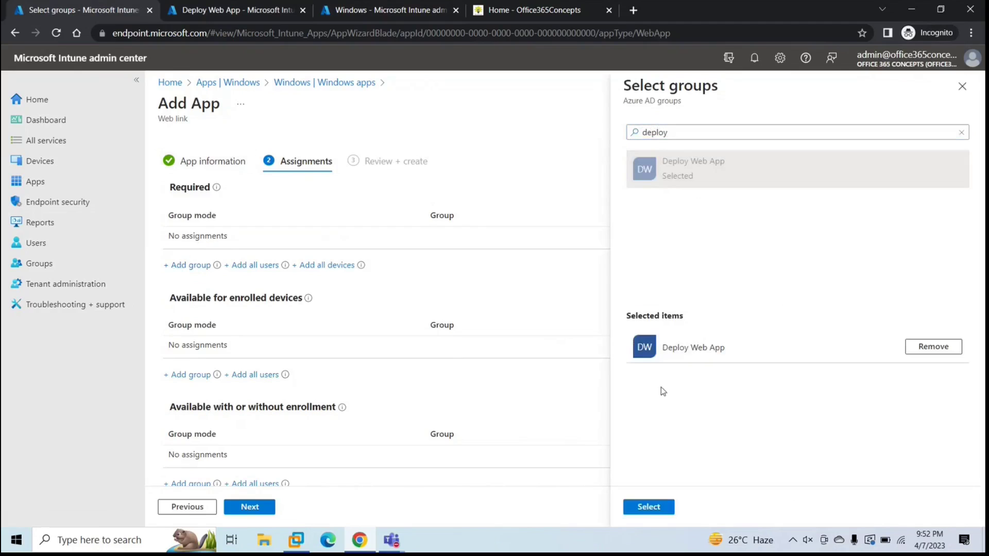
{"action": "left_click", "coordinate": [647, 508]}
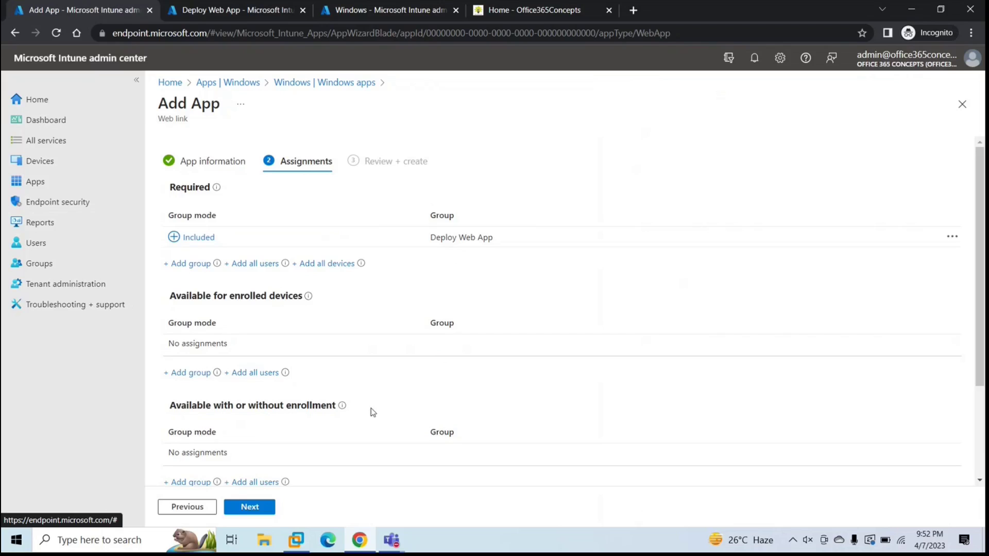
{"action": "left_click", "coordinate": [251, 508]}
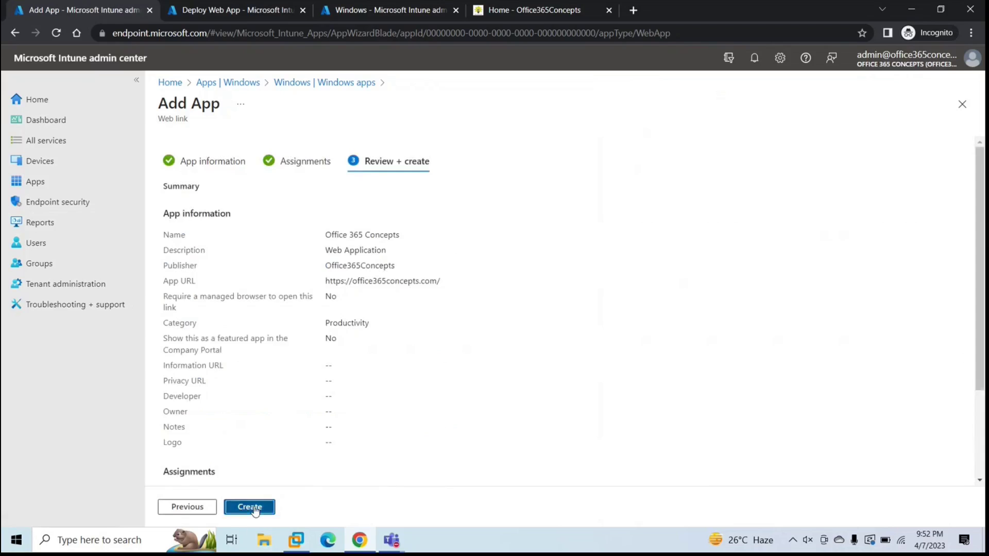
{"action": "left_click", "coordinate": [254, 508]}
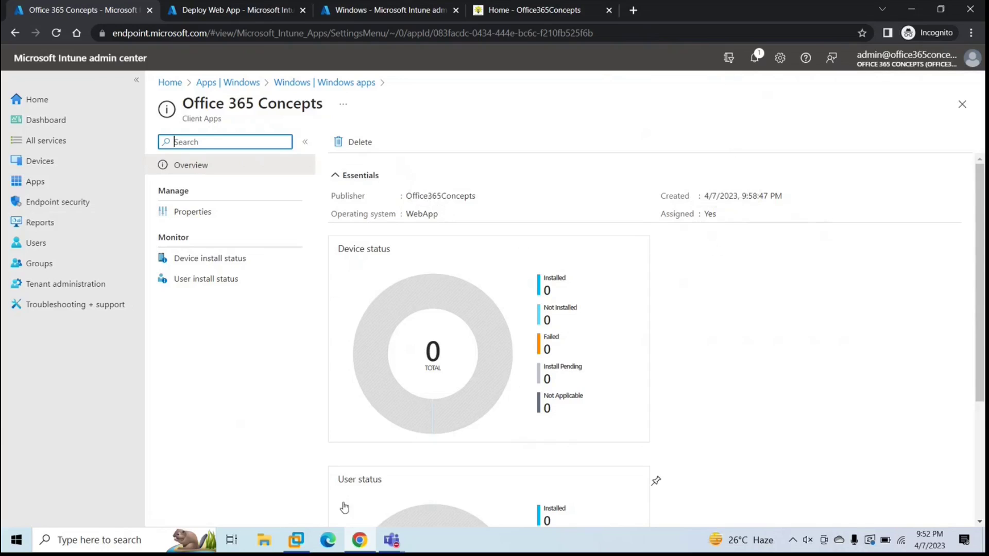
- Switch to the enrolled Windows client machine, dismiss the Microsoft Teams welcome and tour, and close Teams
{"action": "left_click", "coordinate": [304, 545]}
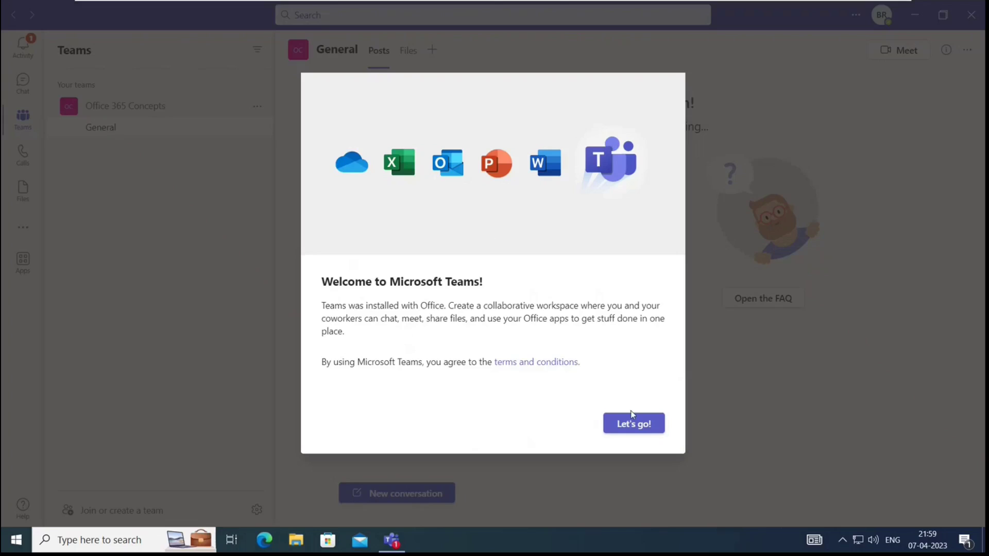
{"action": "left_click", "coordinate": [634, 420]}
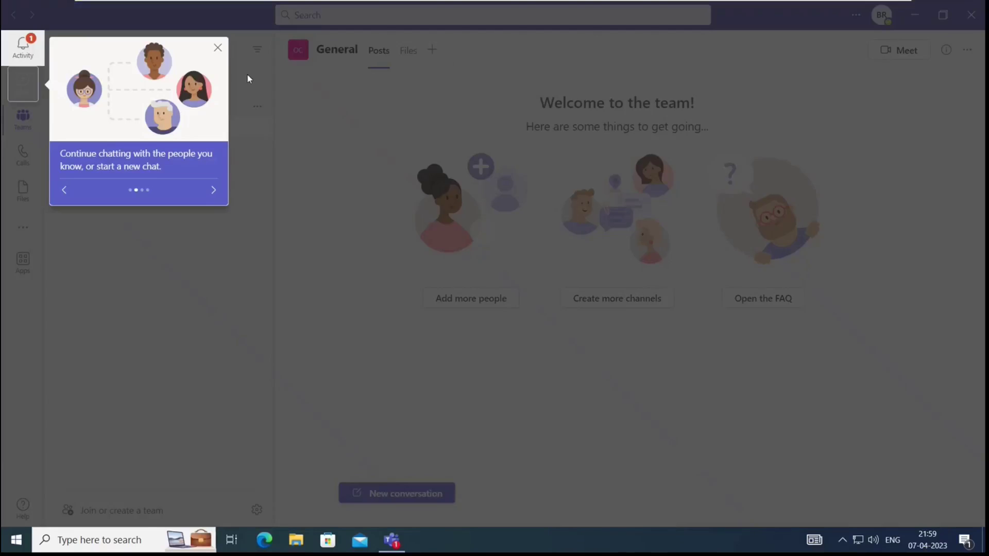
{"action": "left_click", "coordinate": [217, 48]}
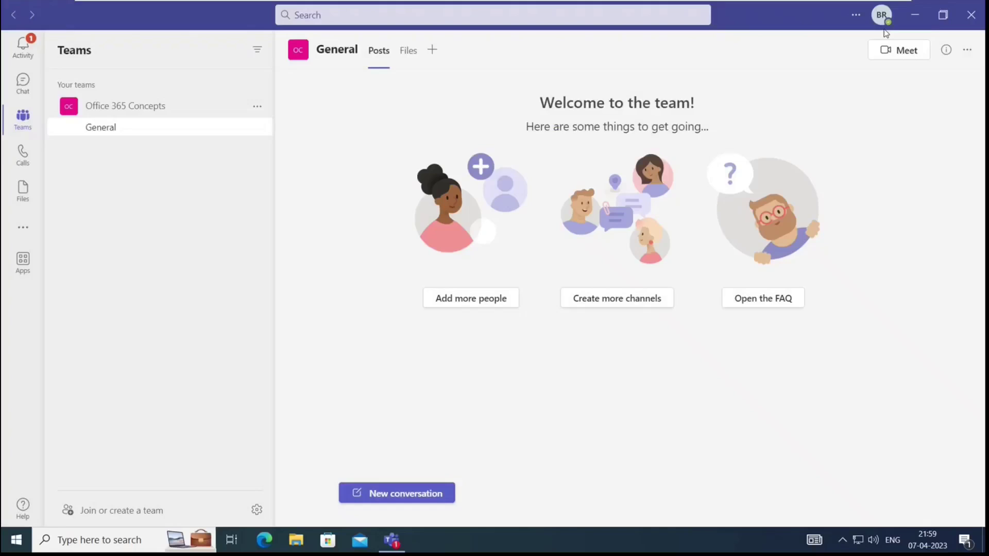
{"action": "left_click", "coordinate": [981, 21]}
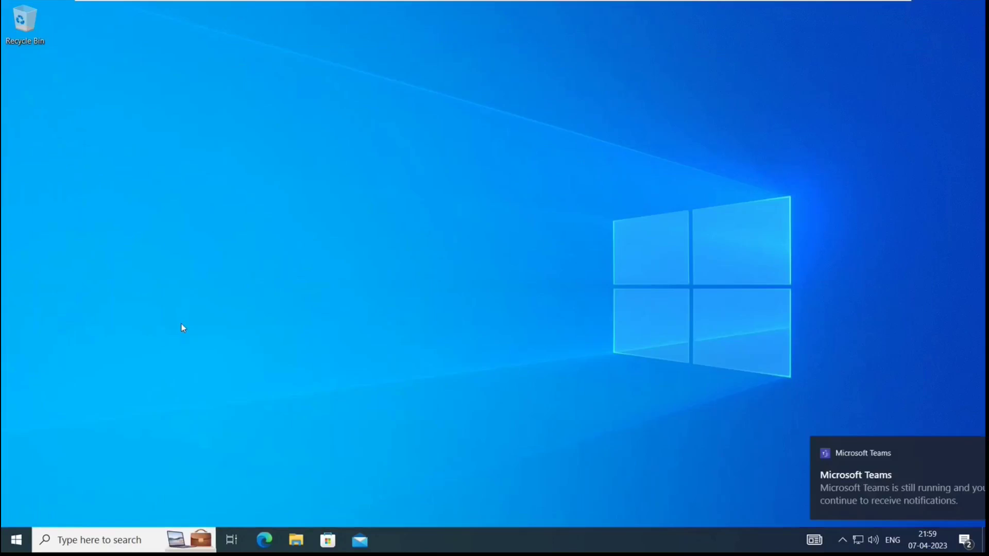
- Open the management info of the Office 365 Concepts Azure AD work account in Windows Settings and sync the device
{"action": "left_click", "coordinate": [18, 540]}
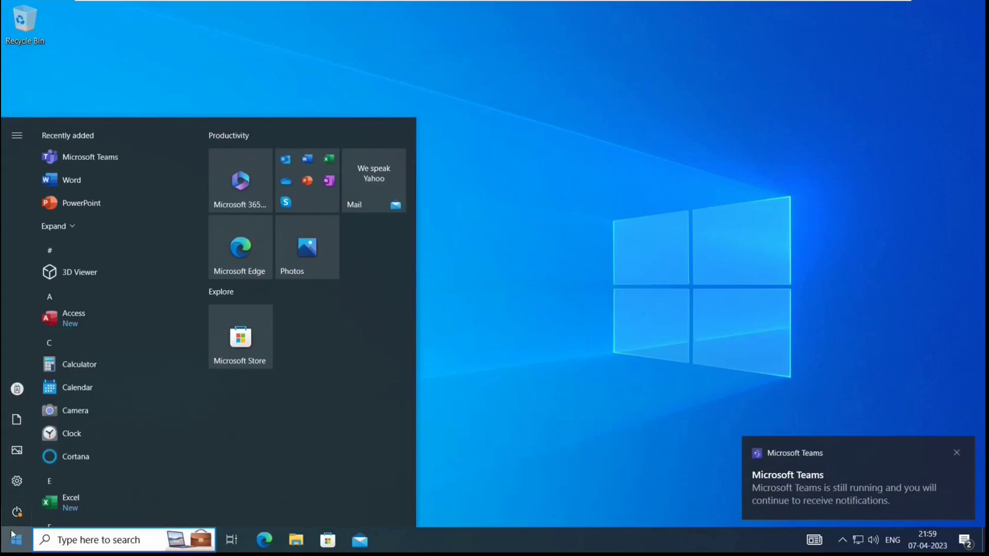
{"action": "left_click", "coordinate": [16, 482]}
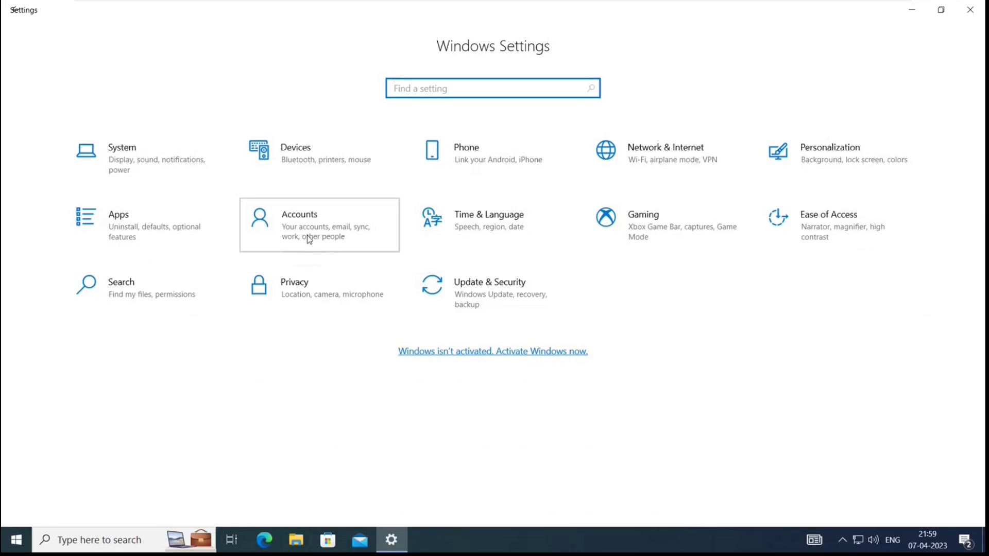
{"action": "left_click", "coordinate": [309, 240]}
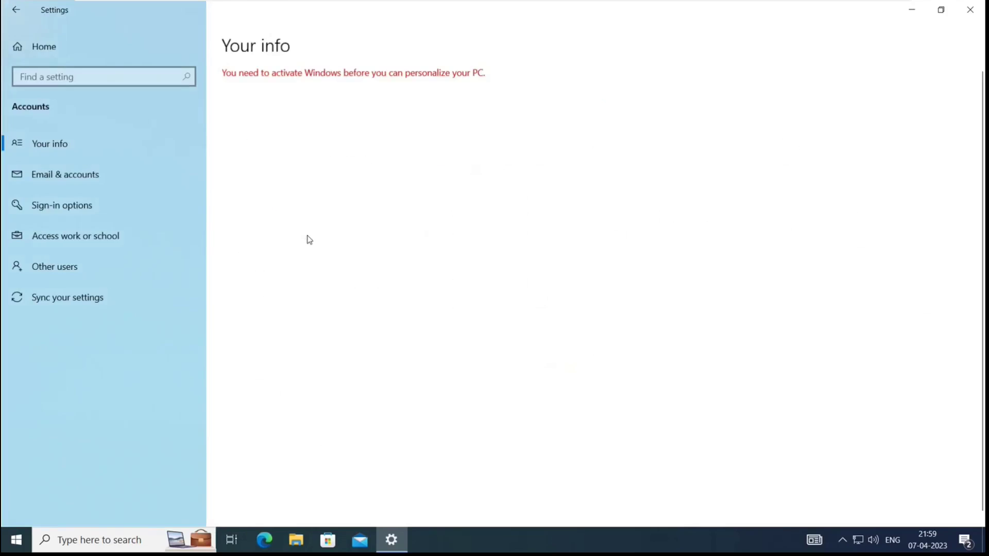
{"action": "left_click", "coordinate": [83, 238]}
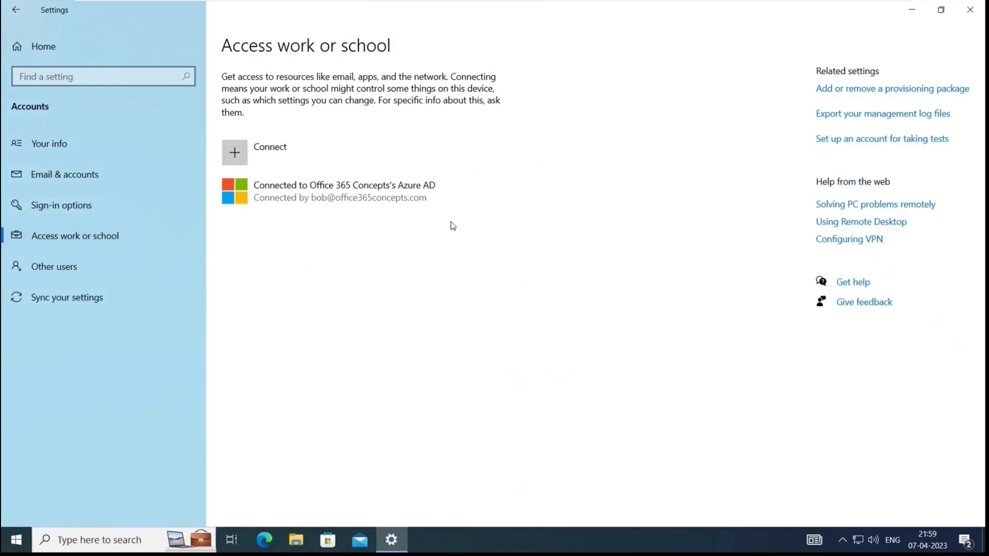
{"action": "left_click", "coordinate": [329, 201]}
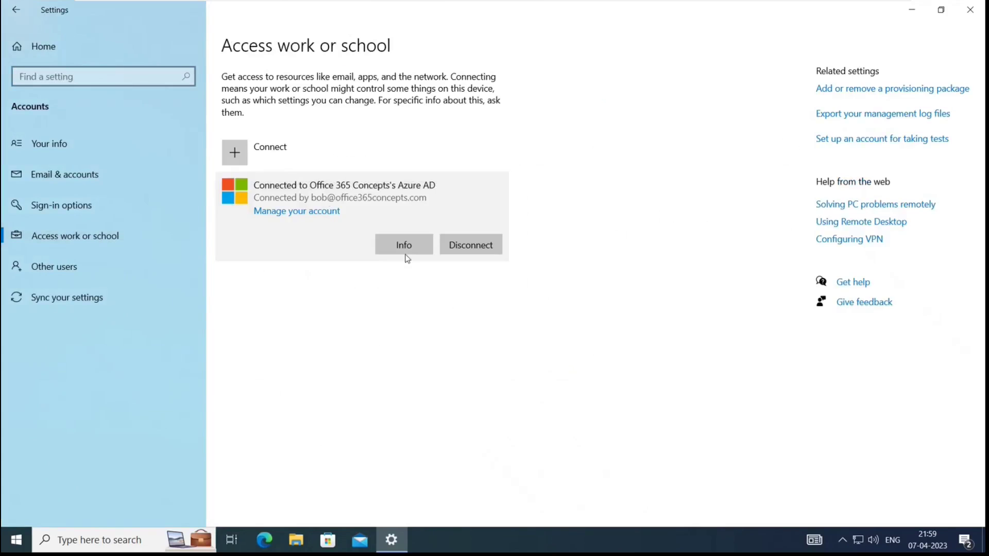
{"action": "left_click", "coordinate": [404, 252]}
{"action": "scroll", "coordinate": [338, 357], "scroll_direction": "down", "scroll_amount": 3}
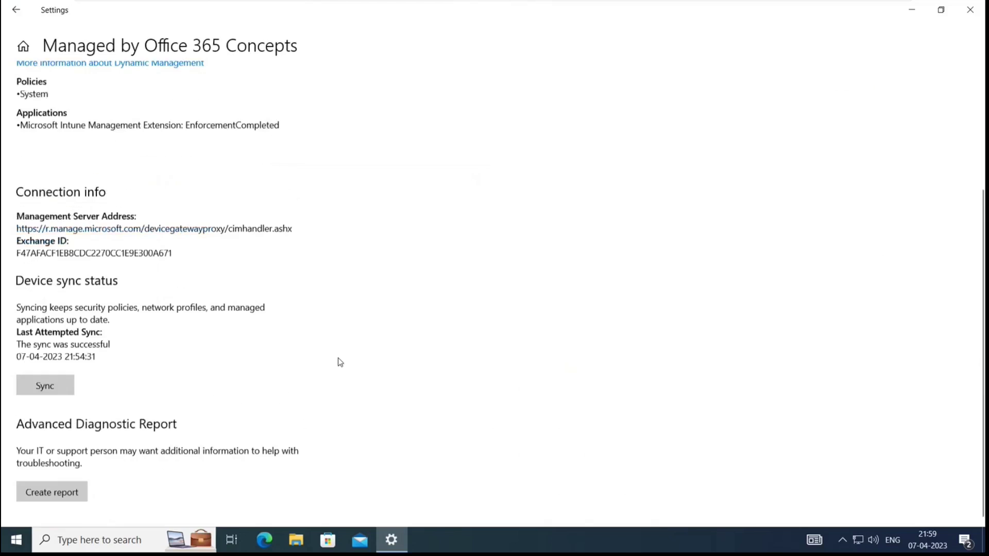
{"action": "left_click", "coordinate": [45, 384]}
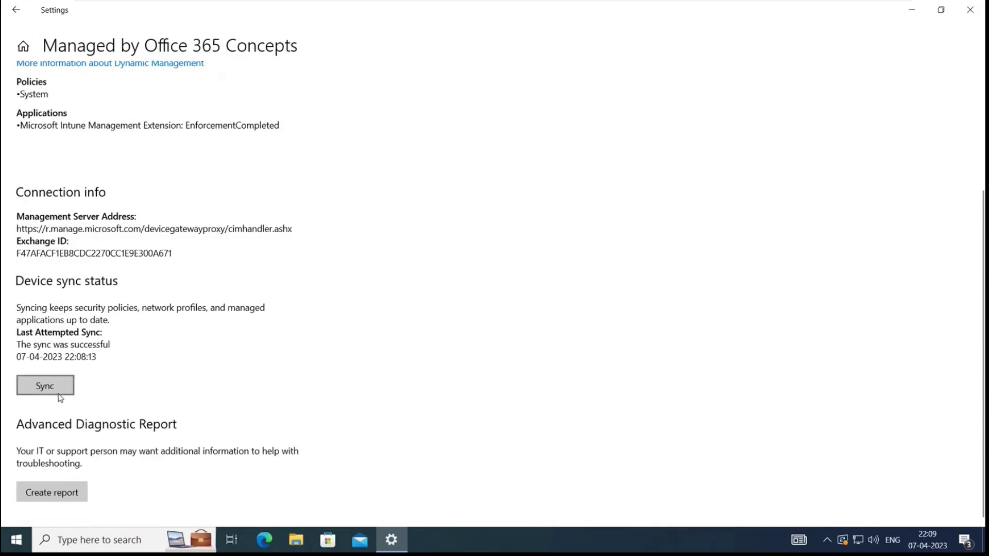
- Search Windows for office365concepts, open the Office 365 Concepts website result in Edge, and look through its home page
{"action": "key", "text": "super"}
{"action": "type", "text": "of"}
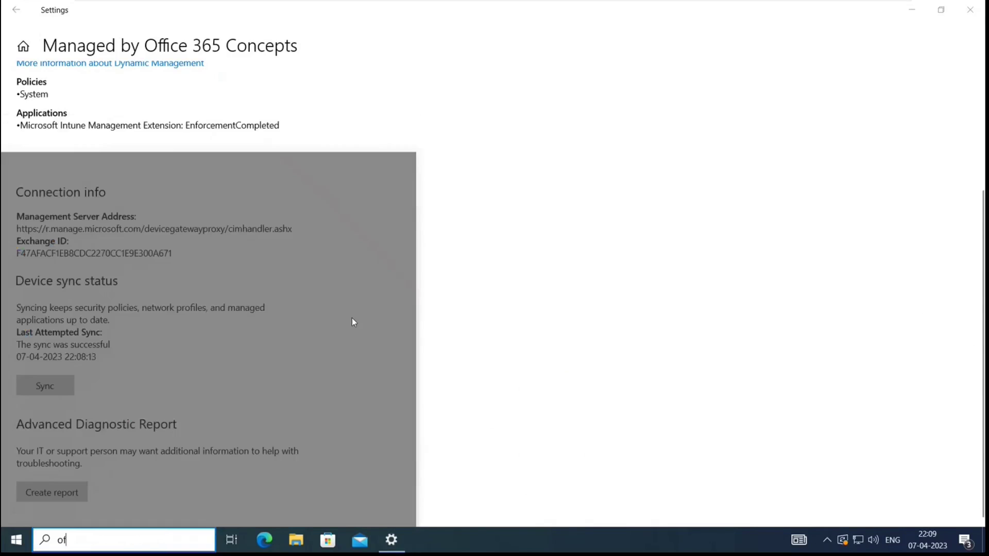
{"action": "type", "text": "fice365concepts"}
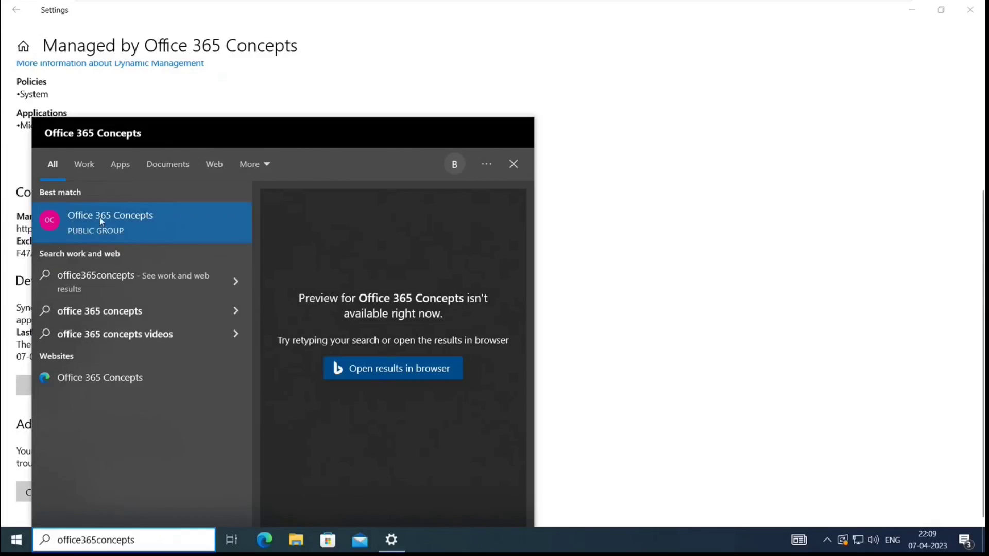
{"action": "left_click", "coordinate": [159, 379]}
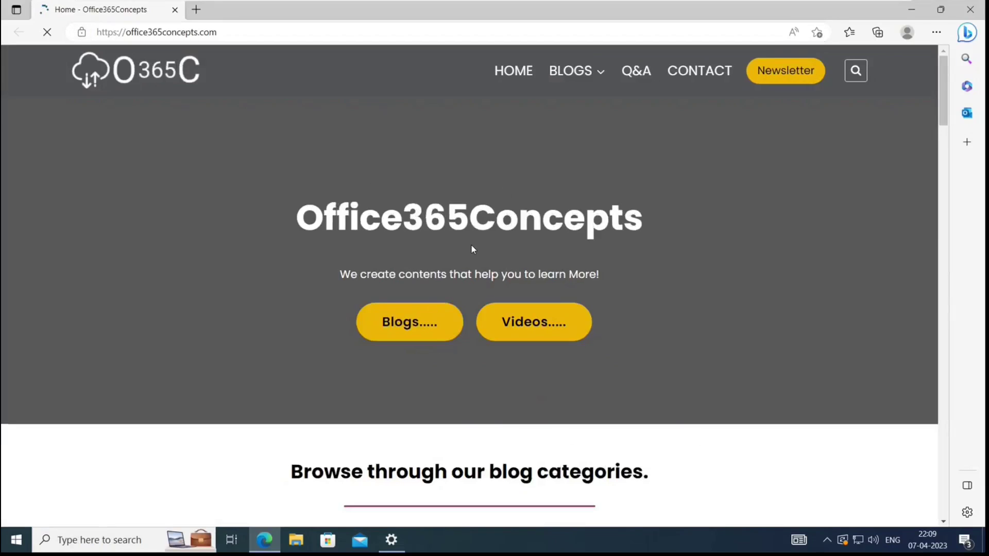
{"action": "scroll", "coordinate": [472, 247], "scroll_direction": "down", "scroll_amount": 15}
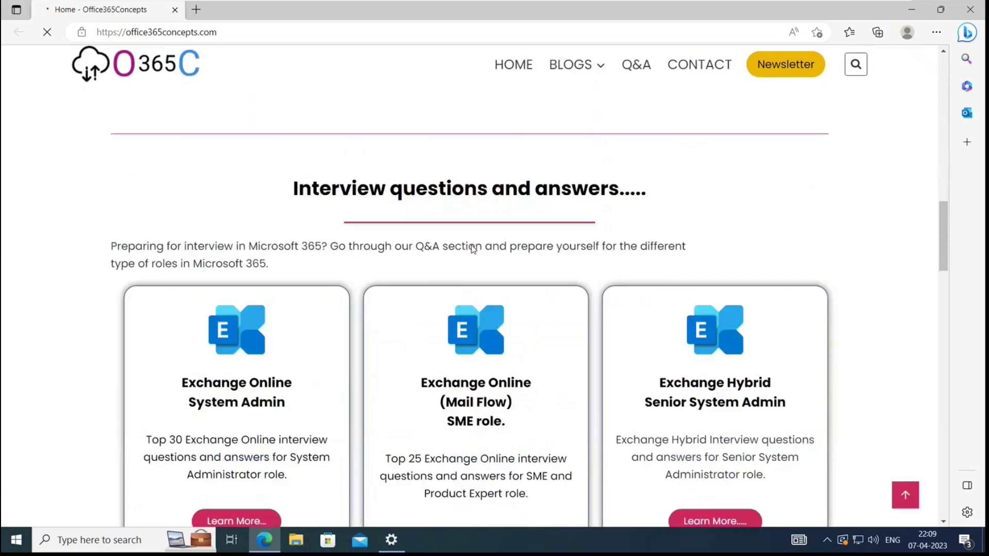
{"action": "scroll", "coordinate": [472, 246], "scroll_direction": "down", "scroll_amount": 8}
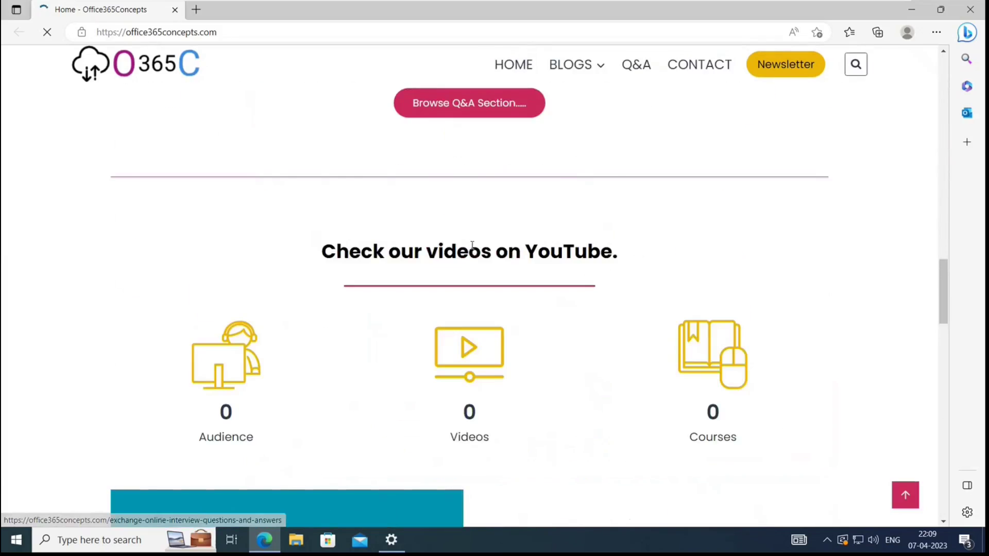
{"action": "scroll", "coordinate": [472, 245], "scroll_direction": "down", "scroll_amount": 1}
{"action": "scroll", "coordinate": [471, 250], "scroll_direction": "down", "scroll_amount": 10}
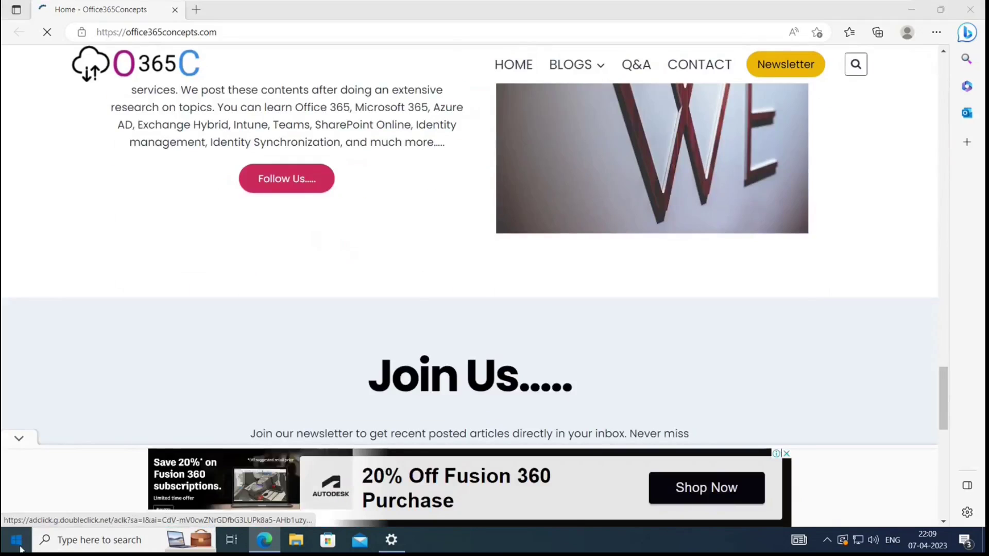
- Search Windows for office365concepts, pin the Office 365 Concepts website shortcut to Start, and launch it from its Start tile
{"action": "key", "text": "super"}
{"action": "type", "text": "of"}
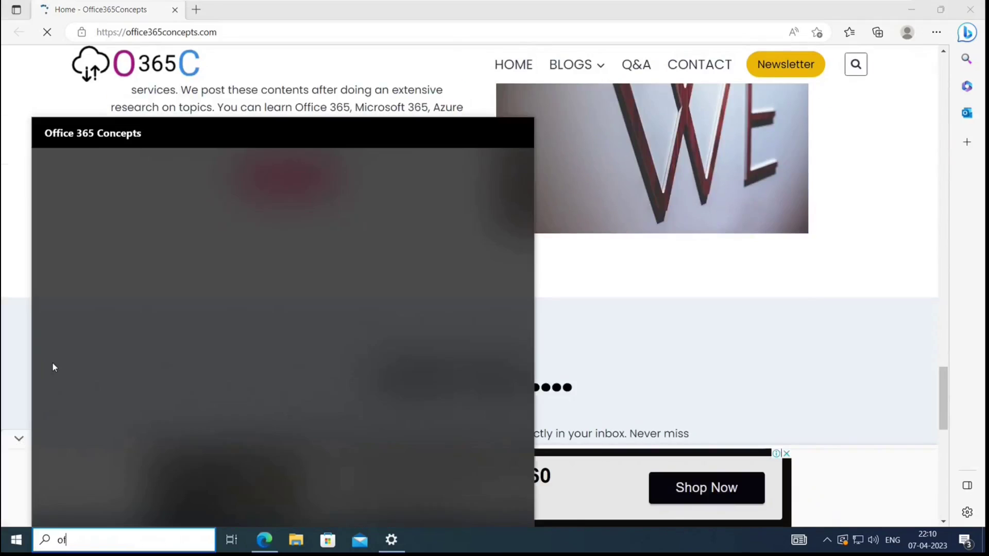
{"action": "type", "text": "fice365concepts"}
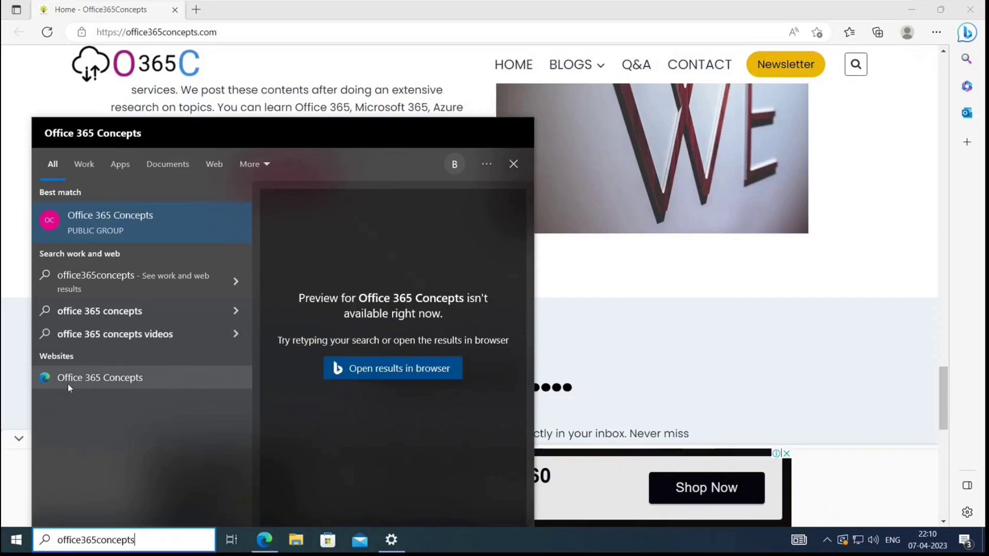
{"action": "right_click", "coordinate": [102, 380]}
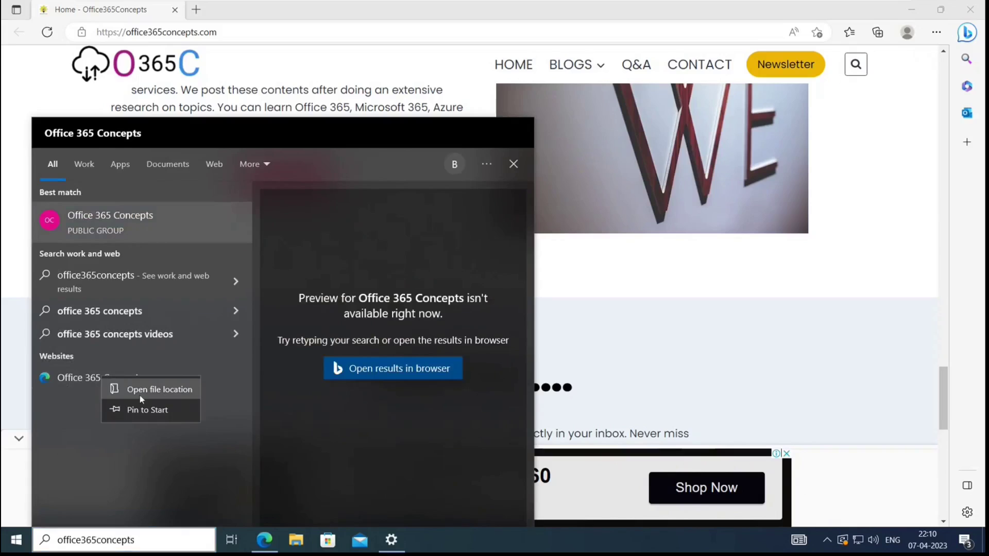
{"action": "left_click", "coordinate": [151, 412]}
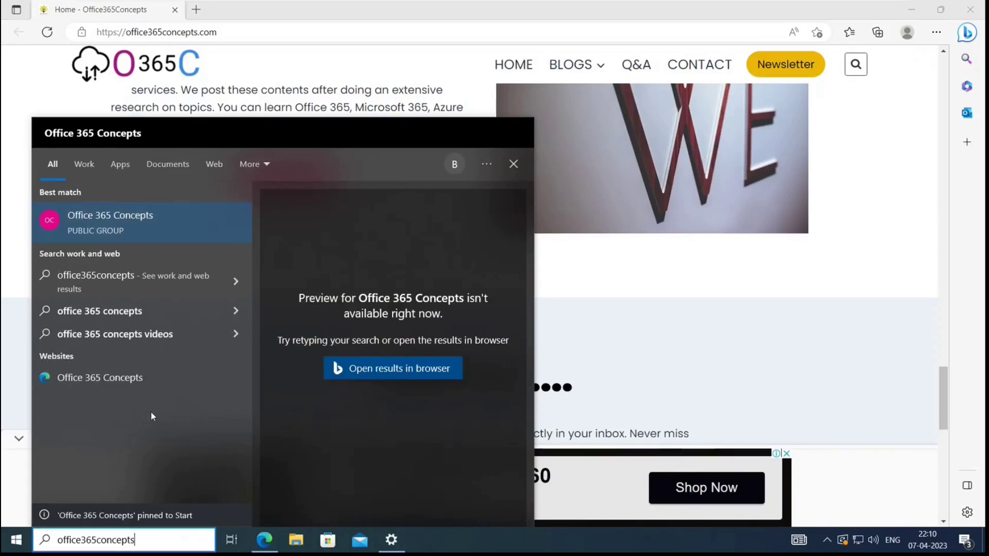
{"action": "left_click", "coordinate": [685, 286]}
{"action": "key", "text": "super"}
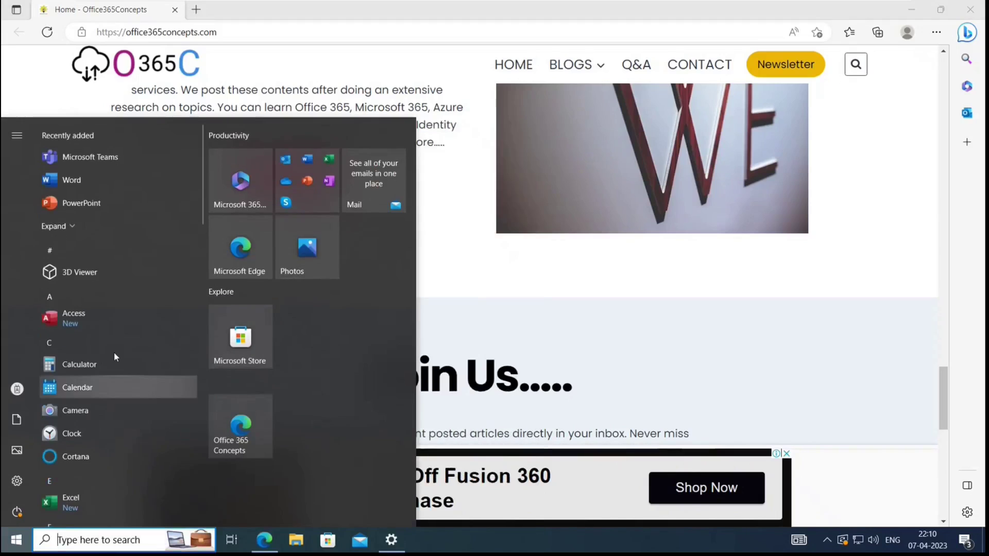
{"action": "left_click", "coordinate": [242, 438]}
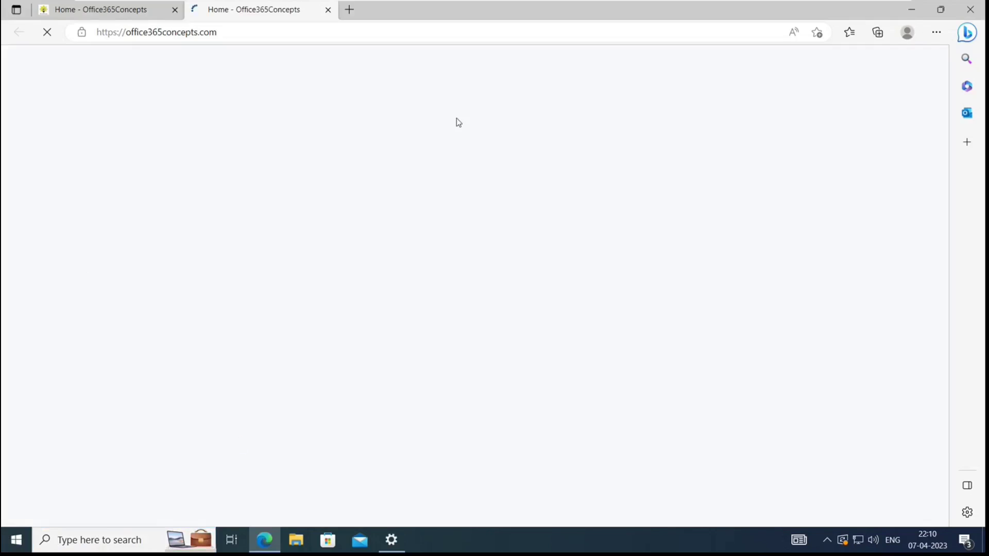